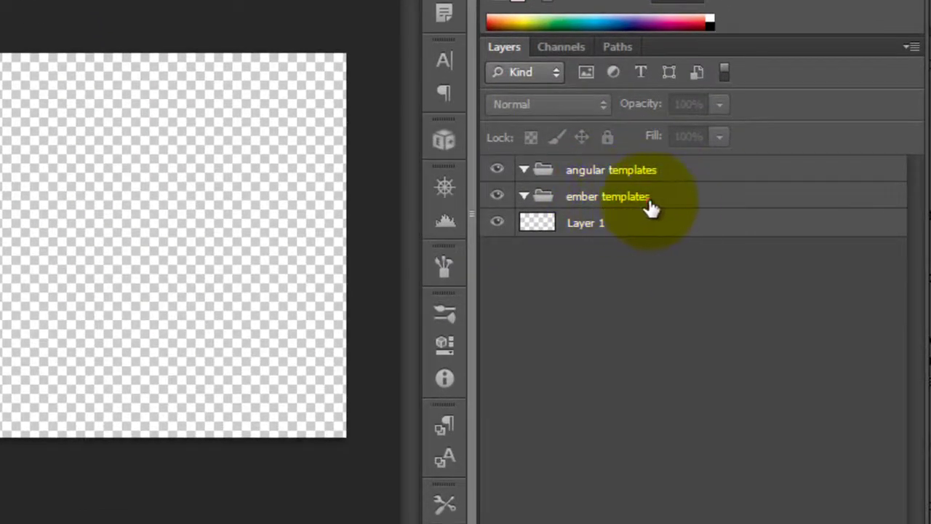
Select the ember templates layer group before viewing the Angular and Ember controller code.
left_click(647, 200)
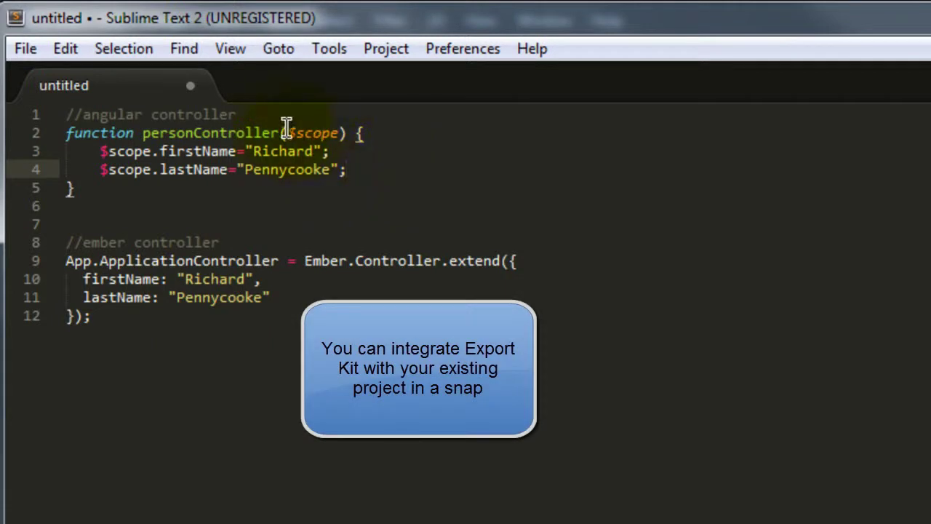
left_click_drag(247, 114, 58, 114)
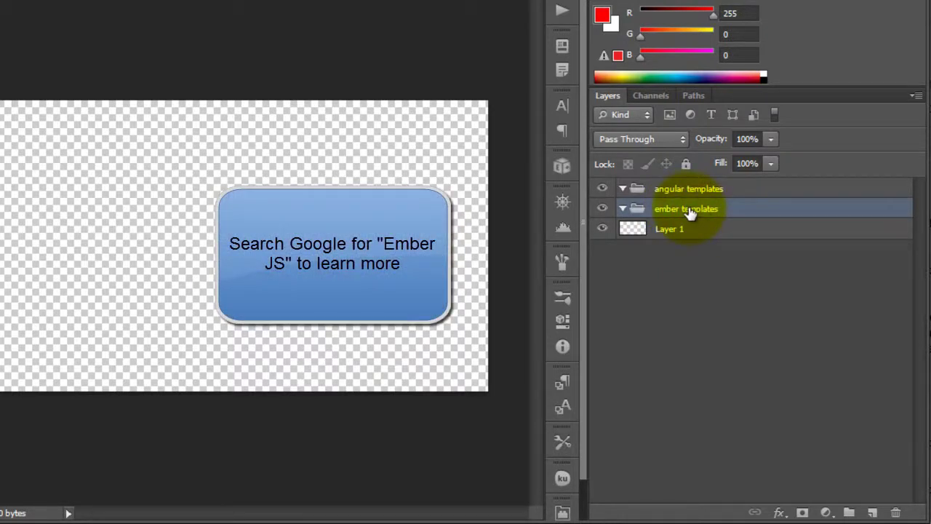
Add a new group inside ember templates named ${class|script:type="text/x-handlebars"}.
left_click(848, 513)
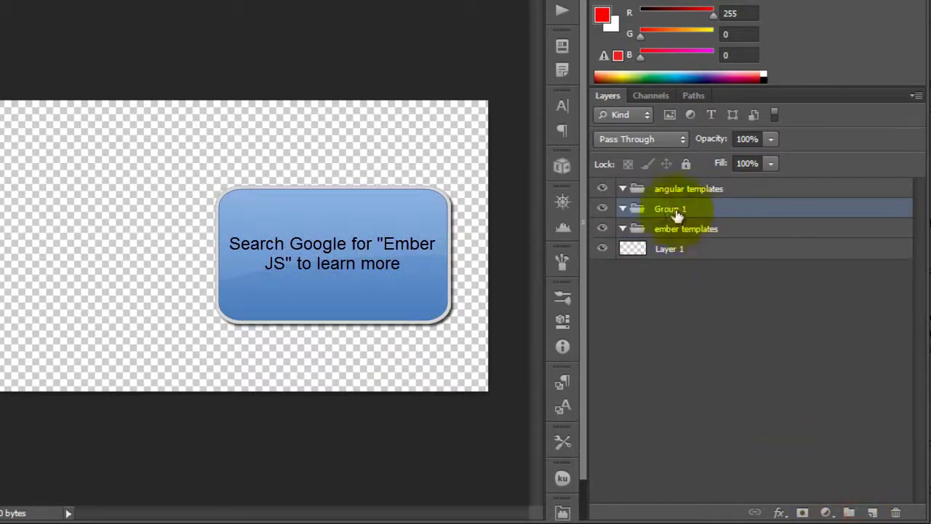
left_click_drag(662, 211, 687, 230)
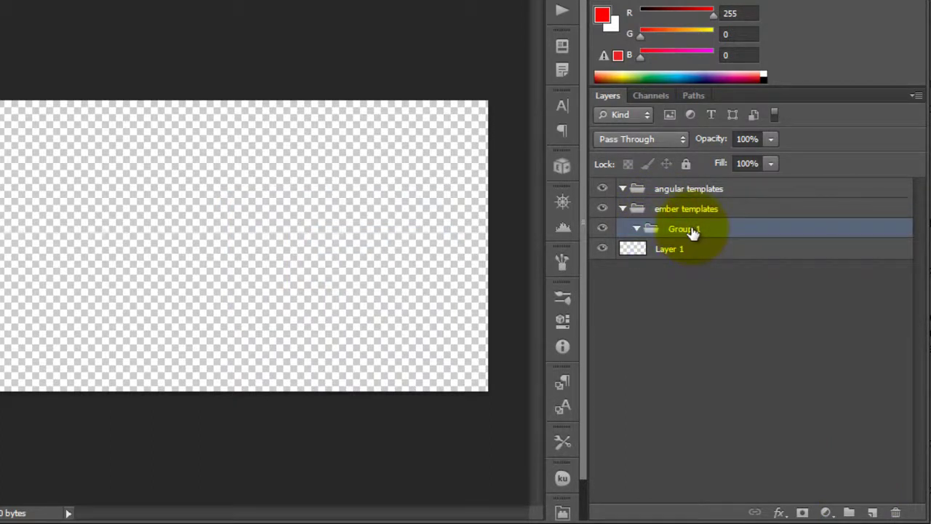
double_click(692, 230)
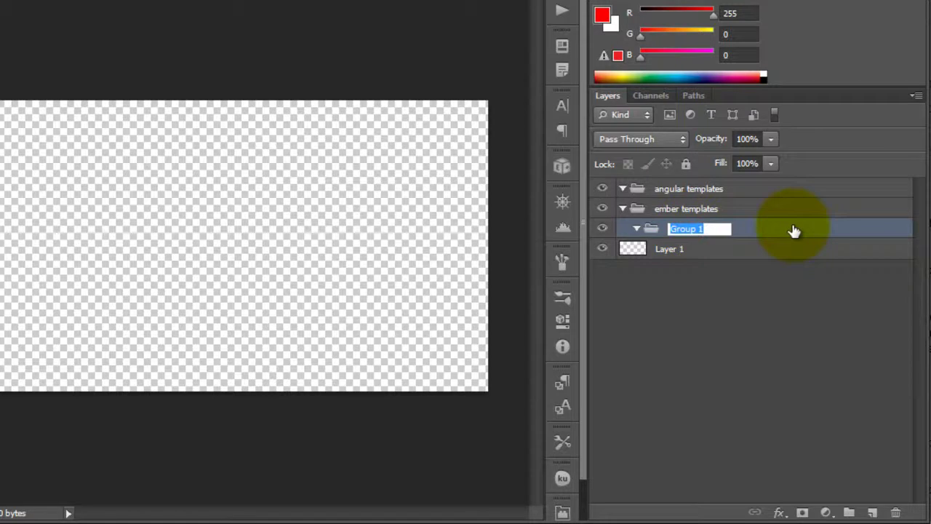
type("${clas")
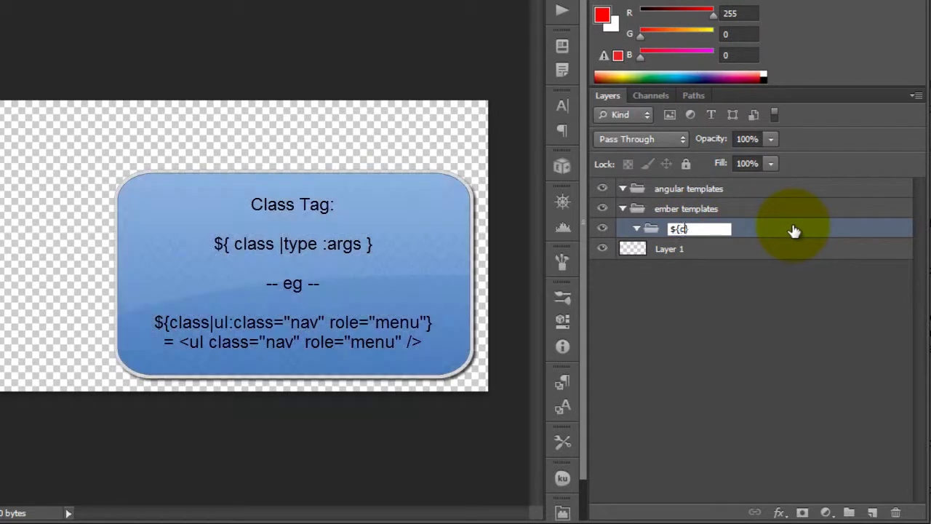
type("s|")
type("sc")
type("ript:")
type("type=\"")
type("t")
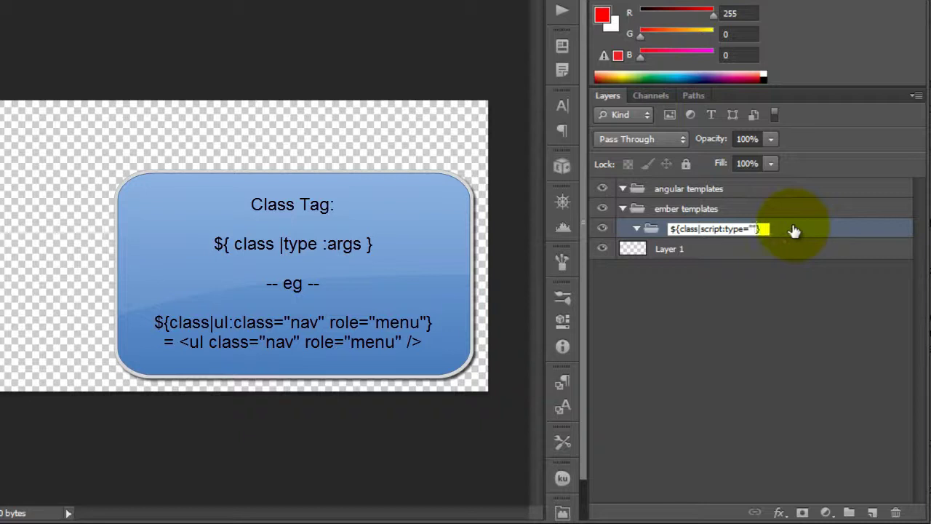
type("ext/x-handlebars")
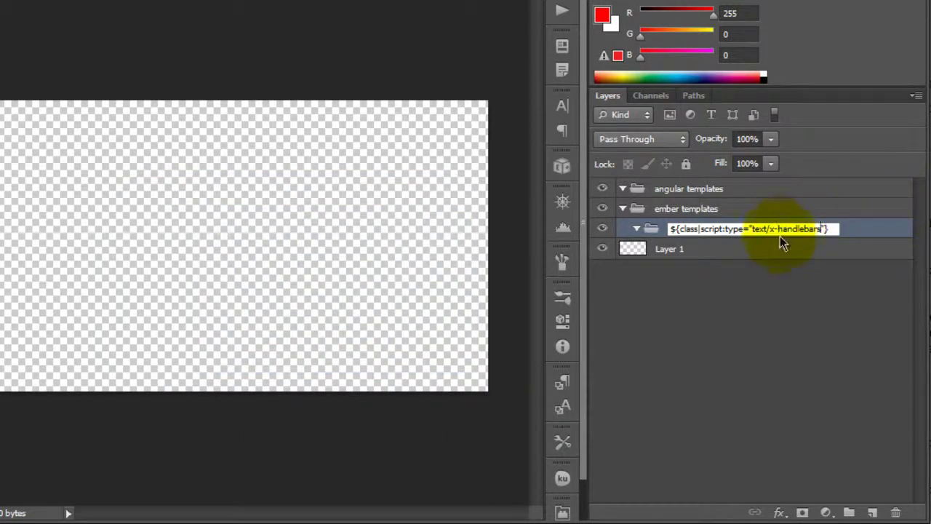
key("Return")
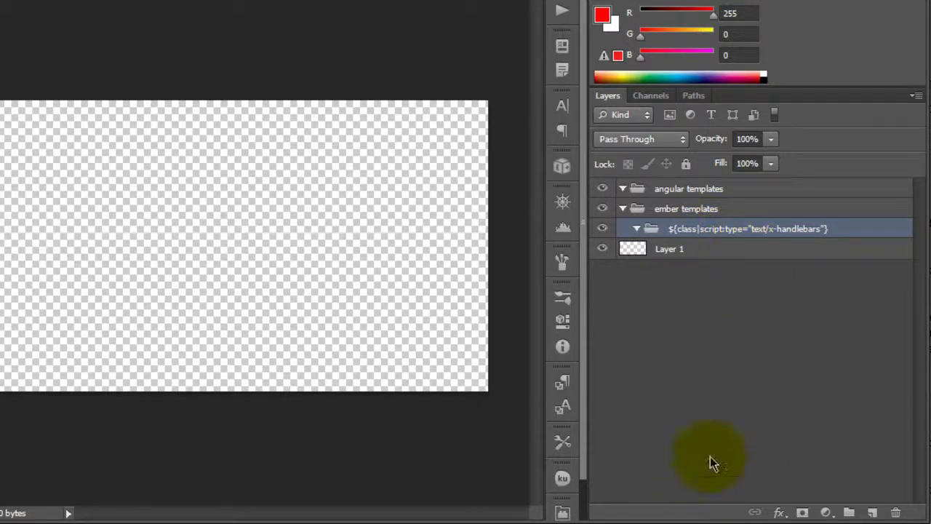
Create a group named my app inside the handlebars script group.
left_click(848, 512)
left_click_drag(646, 228, 705, 251)
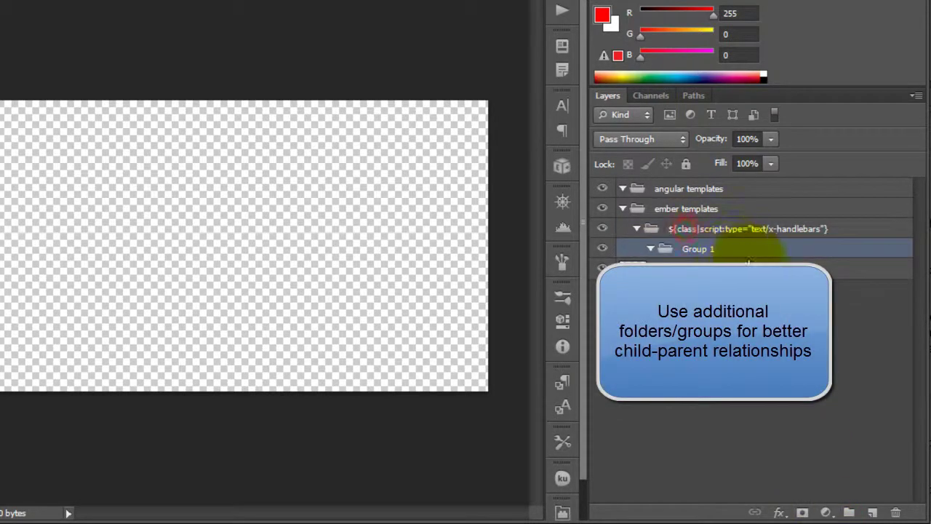
double_click(704, 251)
type("my app")
key("Return")
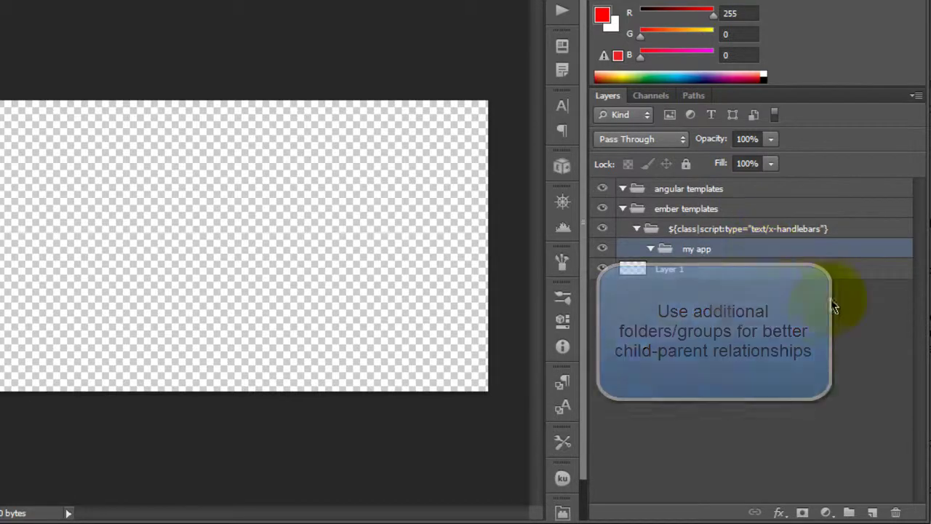
Discard an extra empty group and draw a paragraph text box on the canvas's left side.
left_click(849, 513)
left_click_drag(701, 255, 705, 271)
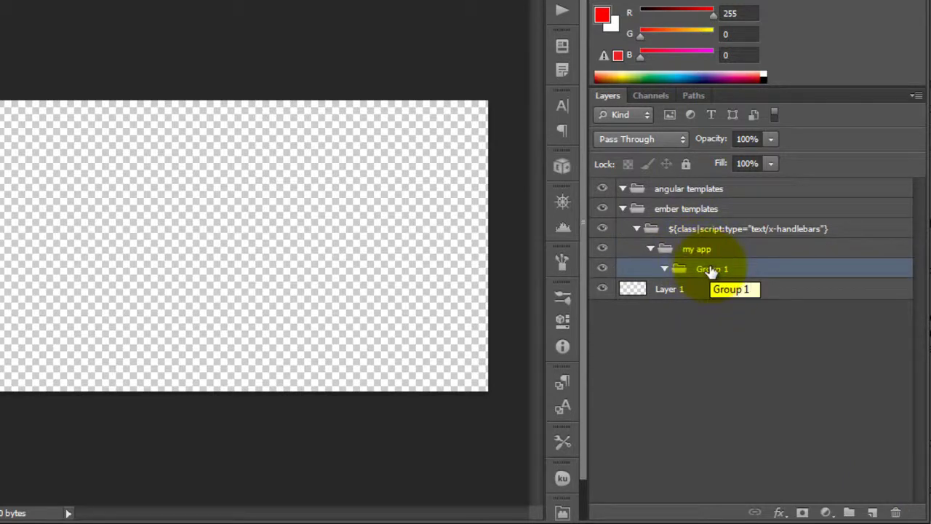
key("Delete")
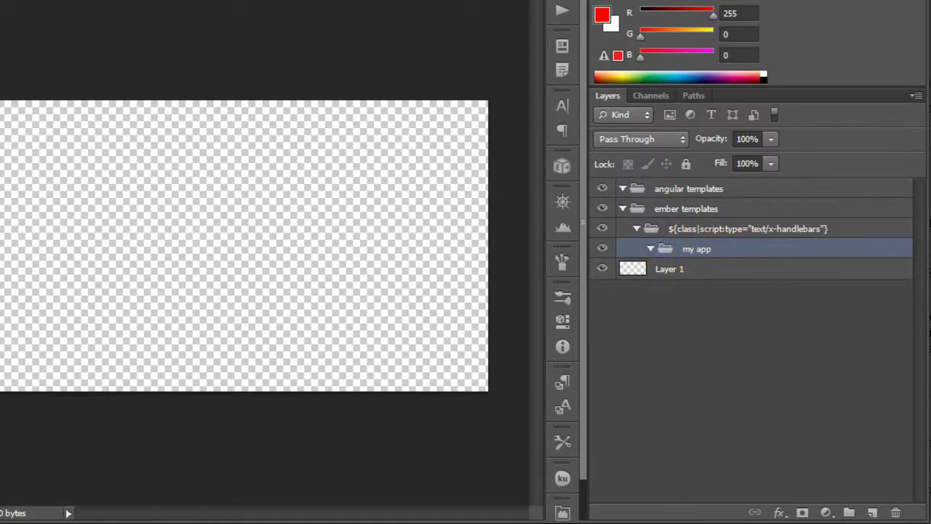
left_click_drag(16, 203, 148, 230)
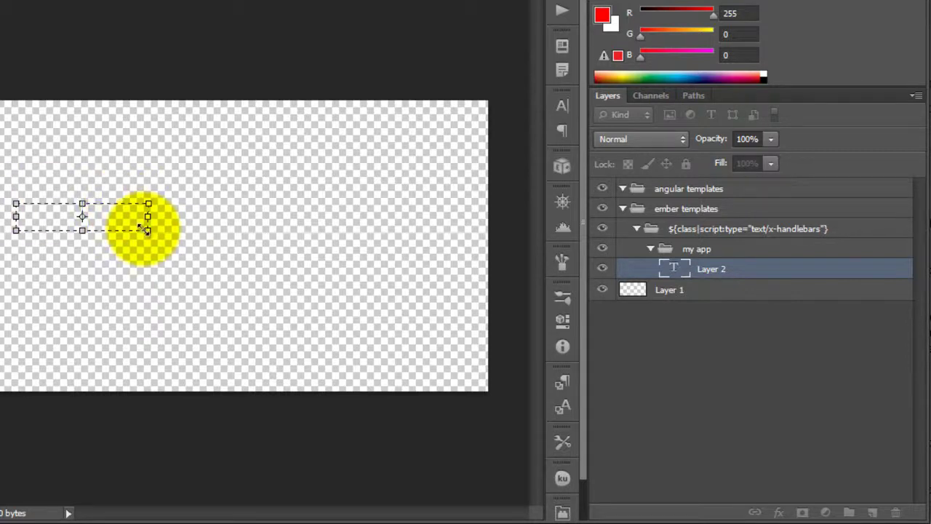
Type the placeholder word Text, commit it, and rename the text layer ${code}.
type("Thes")
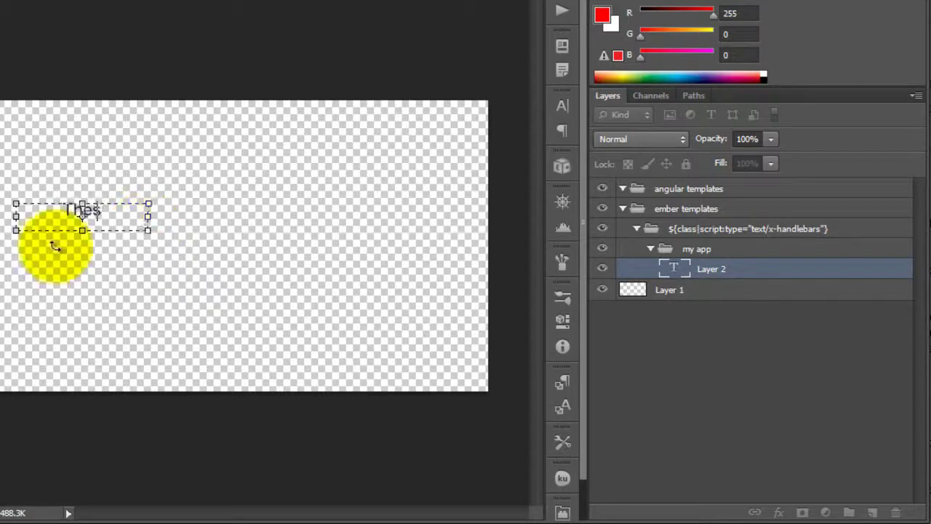
key("BackSpace")
key("BackSpace")
key("BackSpace")
type("ext")
left_click(57, 249)
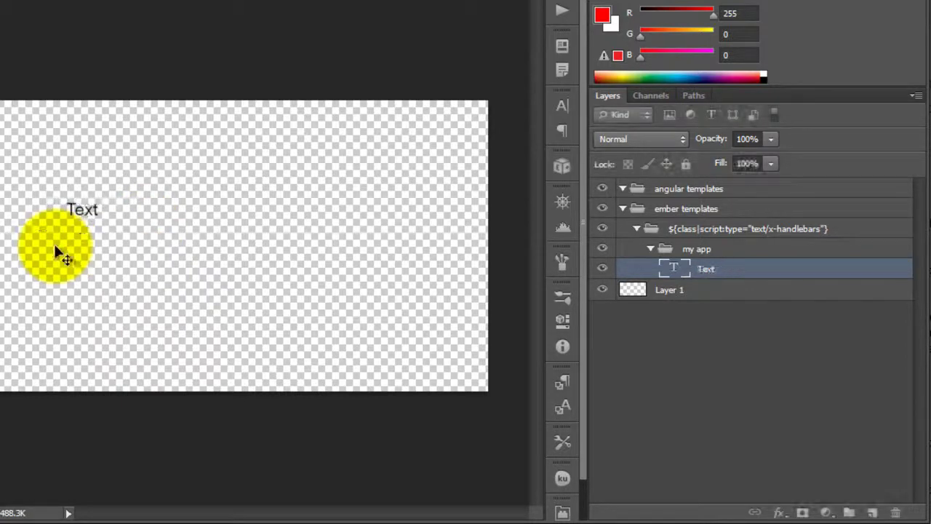
left_click(85, 208)
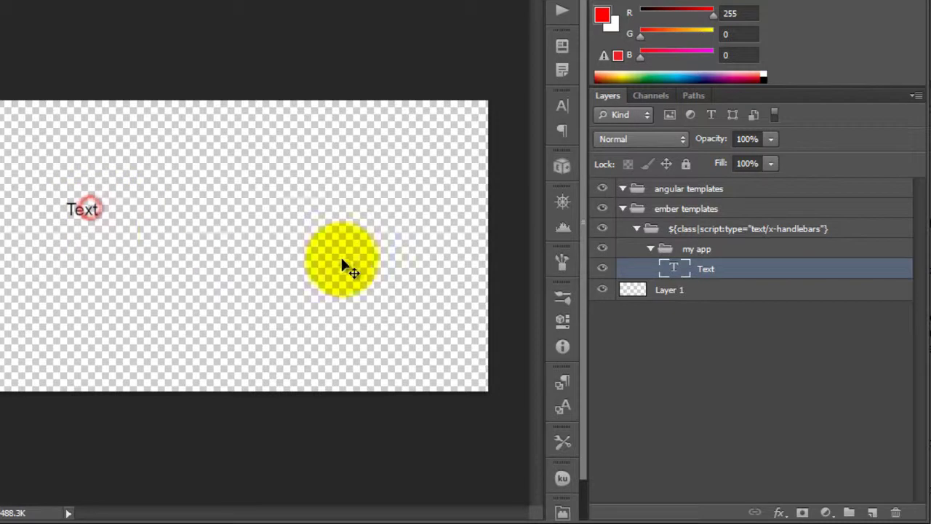
double_click(706, 269)
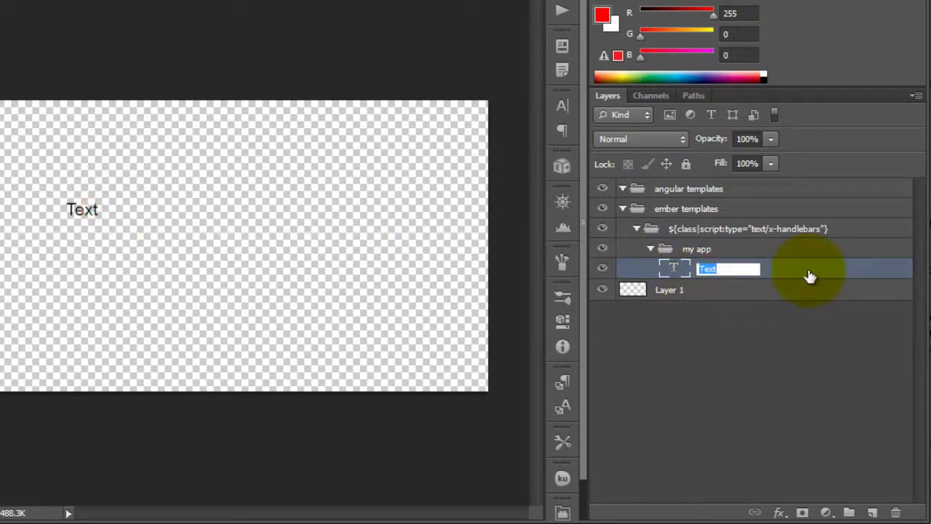
type("${")
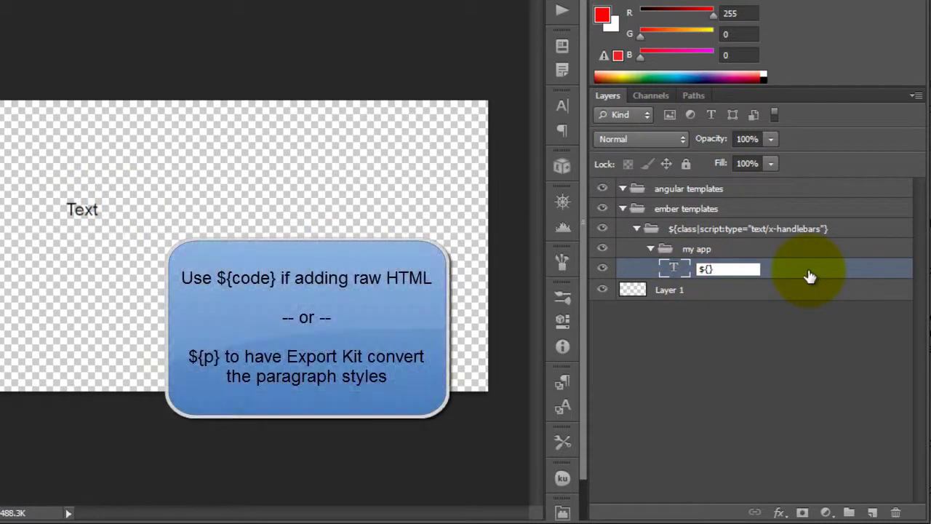
type("code}")
key("Return")
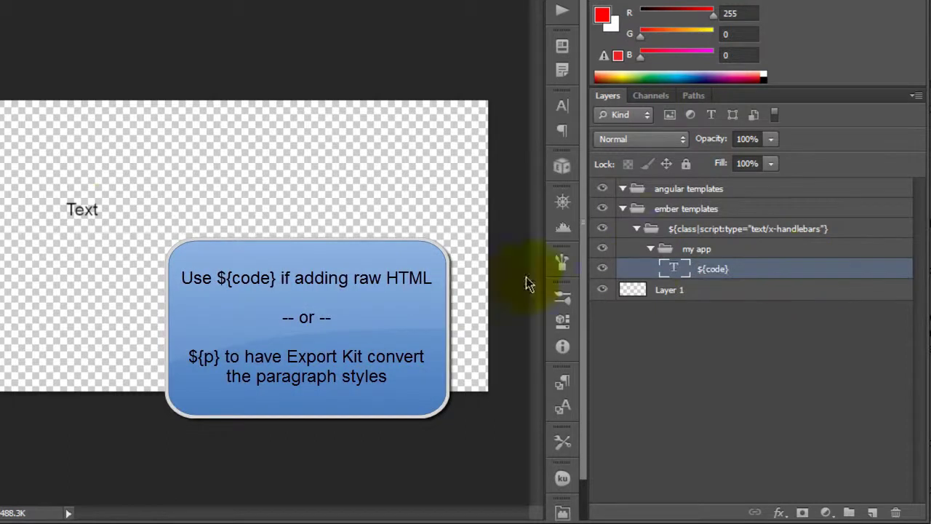
Replace the canvas text with the greeting "Hello, {{first-".
left_click(80, 212)
left_click(80, 212)
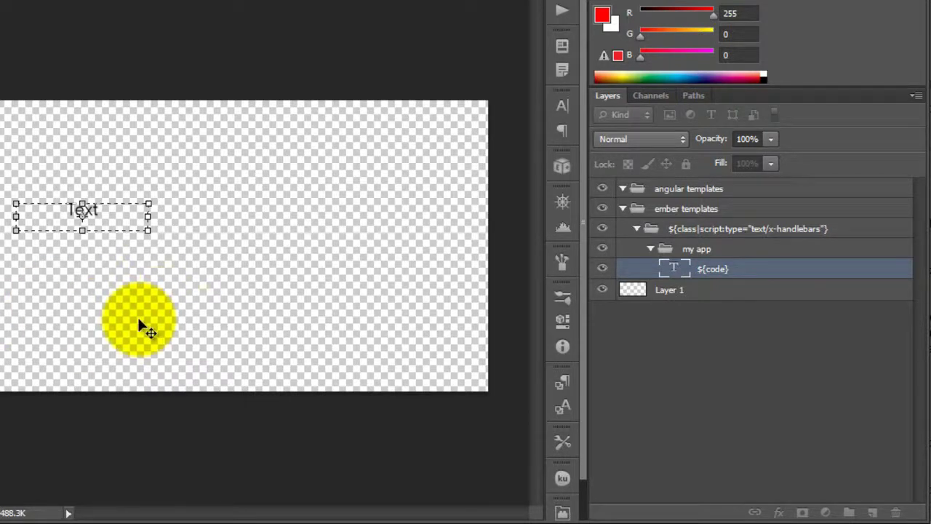
key("Home")
key("shift+End")
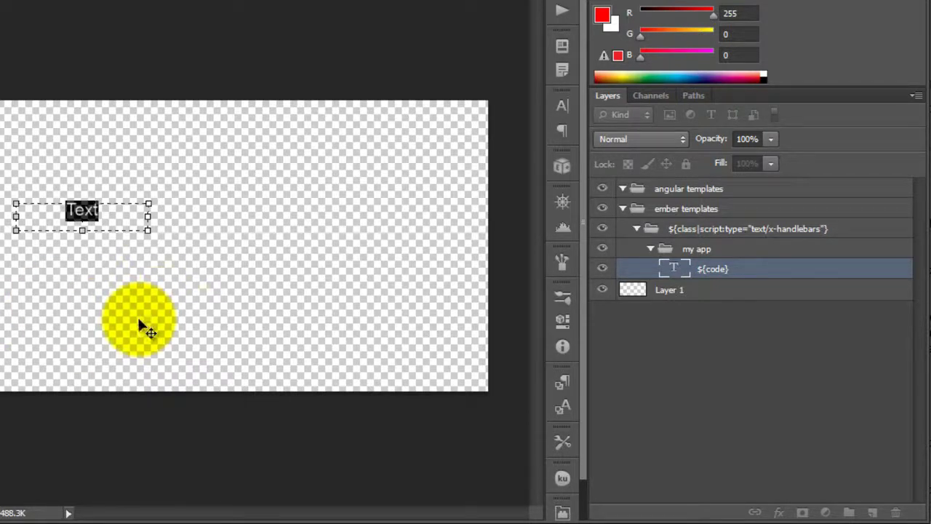
type("Hello, ")
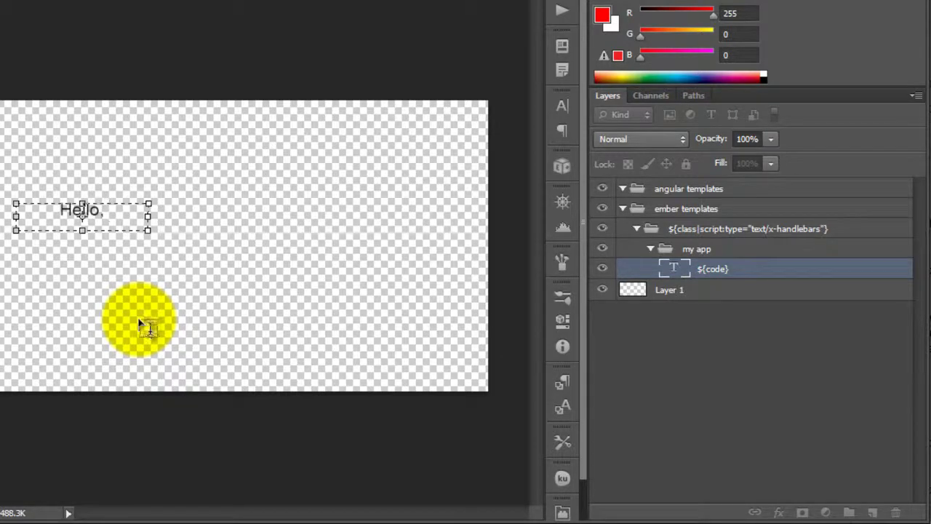
type("{{}}")
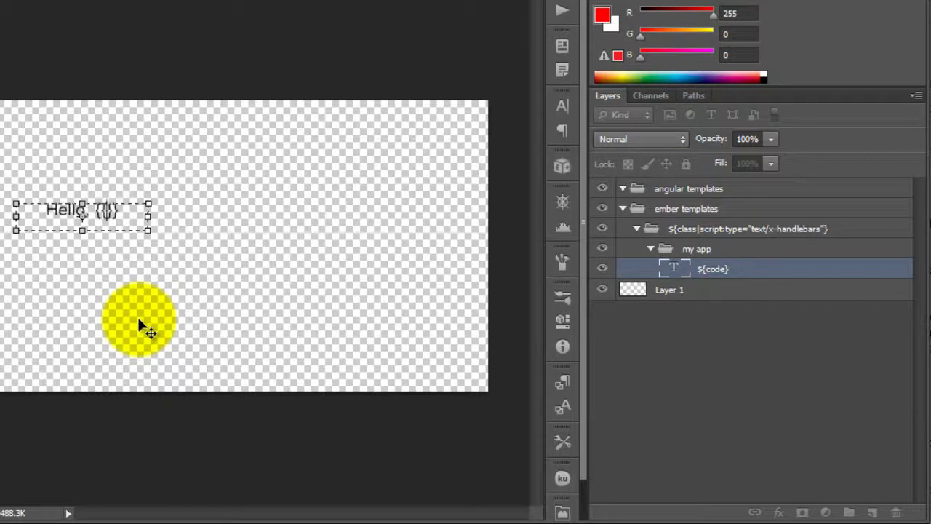
type("firstN")
key("BackSpace")
type("-")
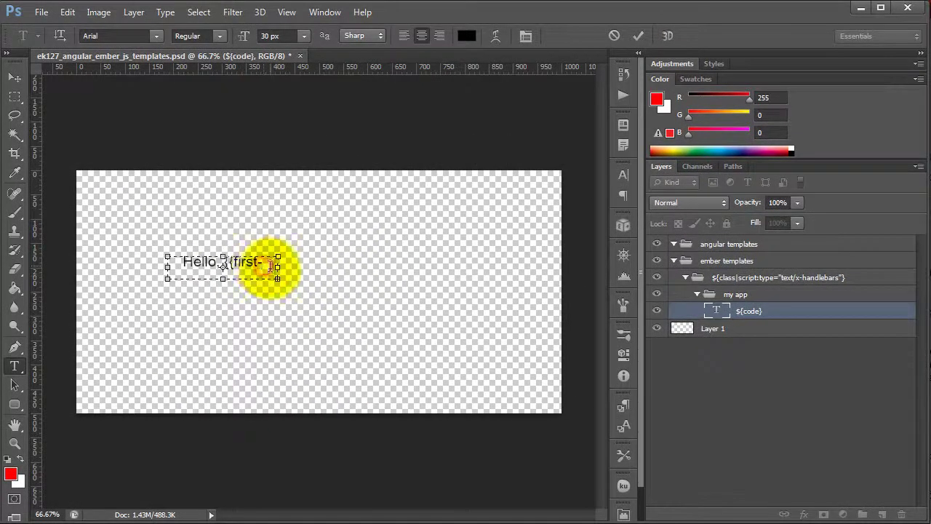
Widen the text box and append a second {{}} placeholder after Hello, {{firstName}}.
key("ctrl+a")
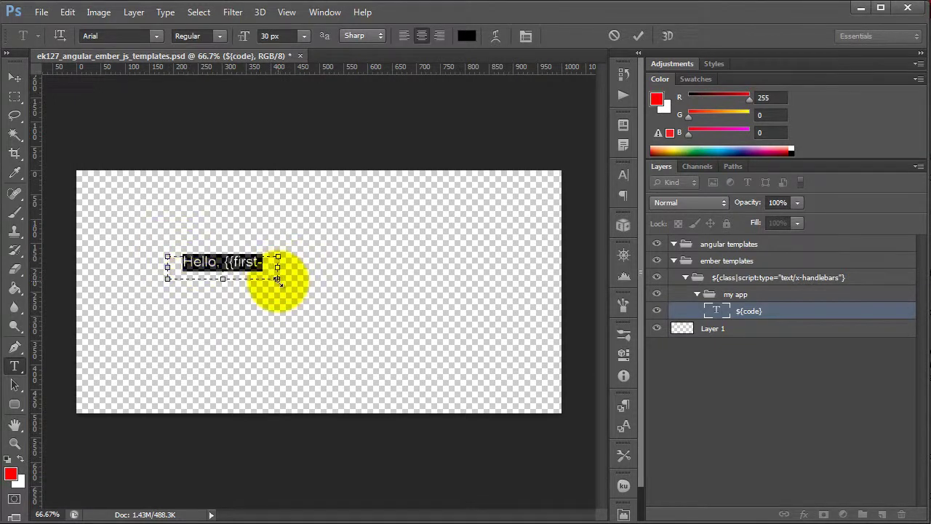
left_click_drag(277, 278, 355, 280)
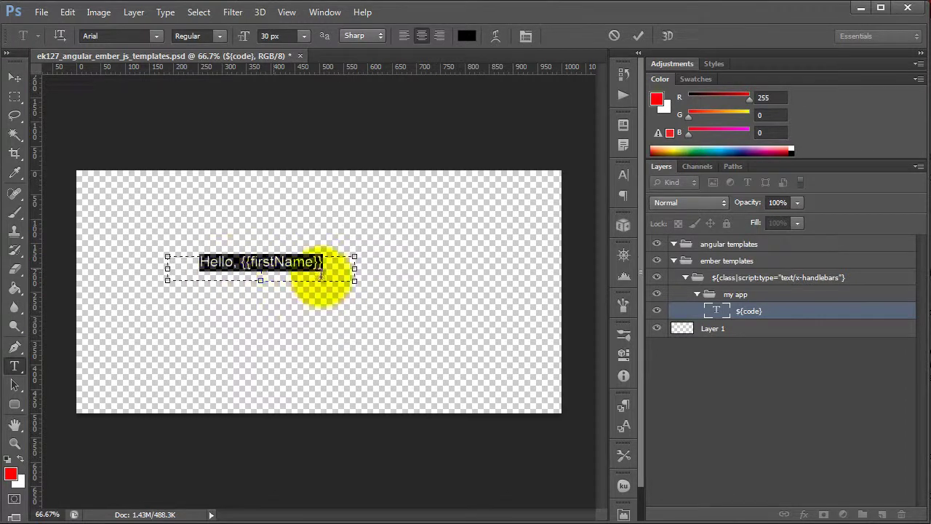
left_click(333, 262)
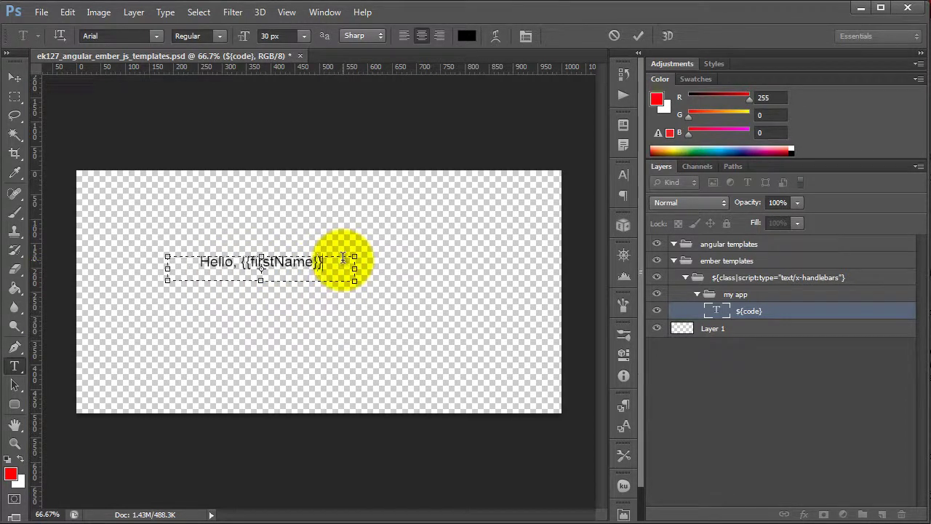
type("{{}}")
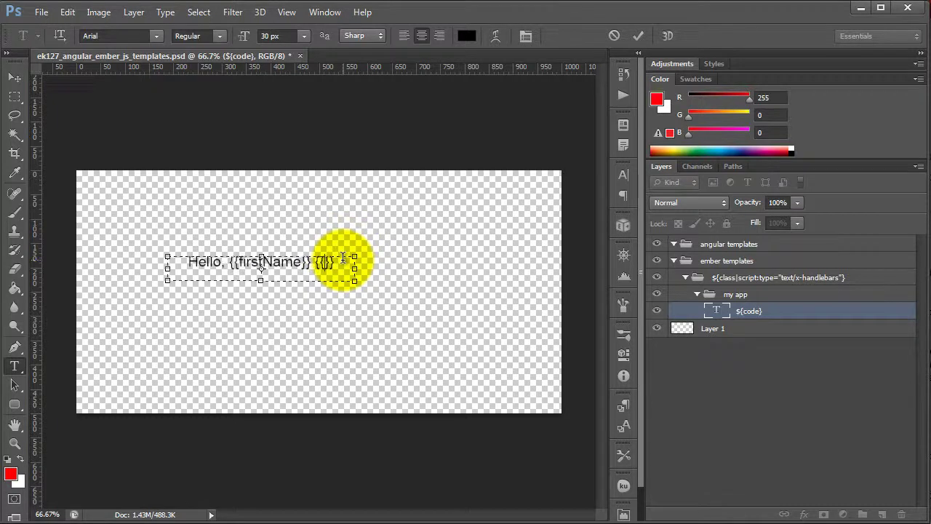
triple_click(342, 259)
key("ctrl+c")
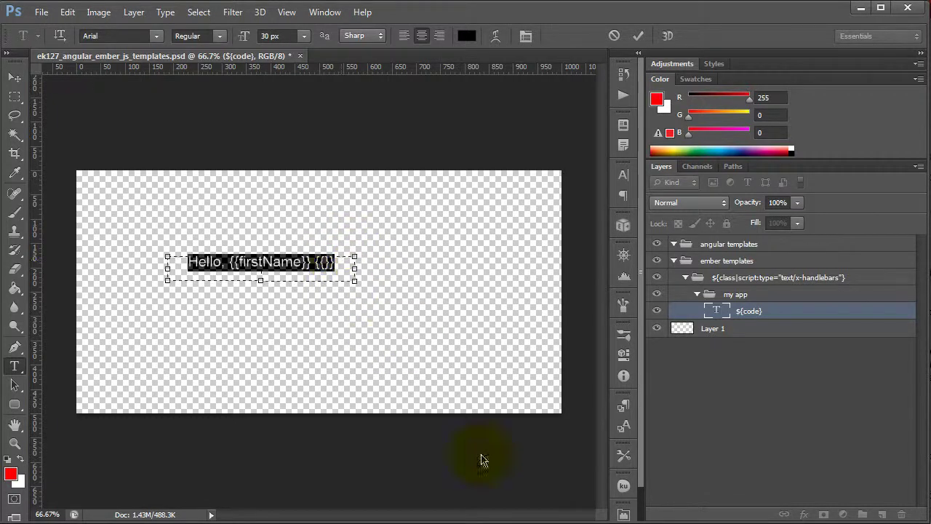
Add blank lines after the Ember controller code in Sublime Text.
key("alt+Tab")
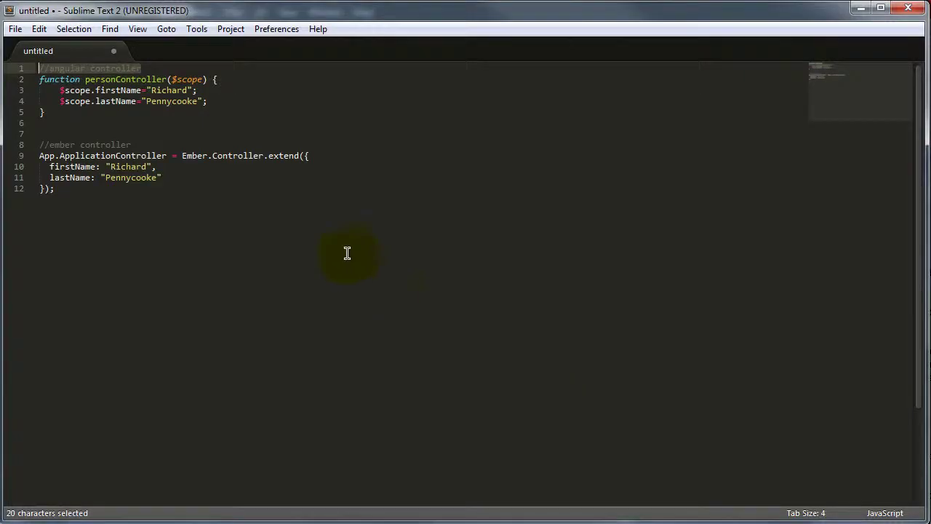
left_click(271, 284)
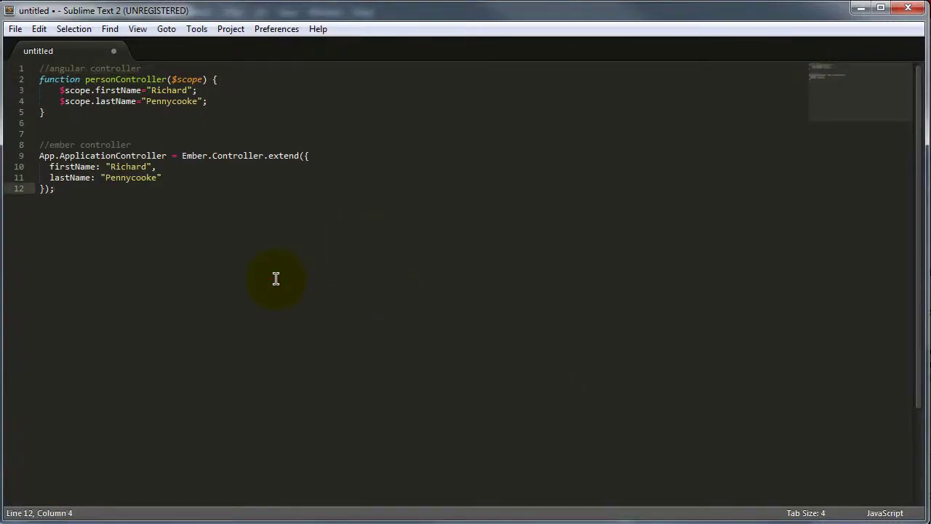
key("Return")
key("Return")
key("Return")
key("Return")
Draft "Hello, {{firstName}} {{lastName}}" in a new Sublime tab, copy it, and narrow Photoshop's text box.
key("ctrl+n")
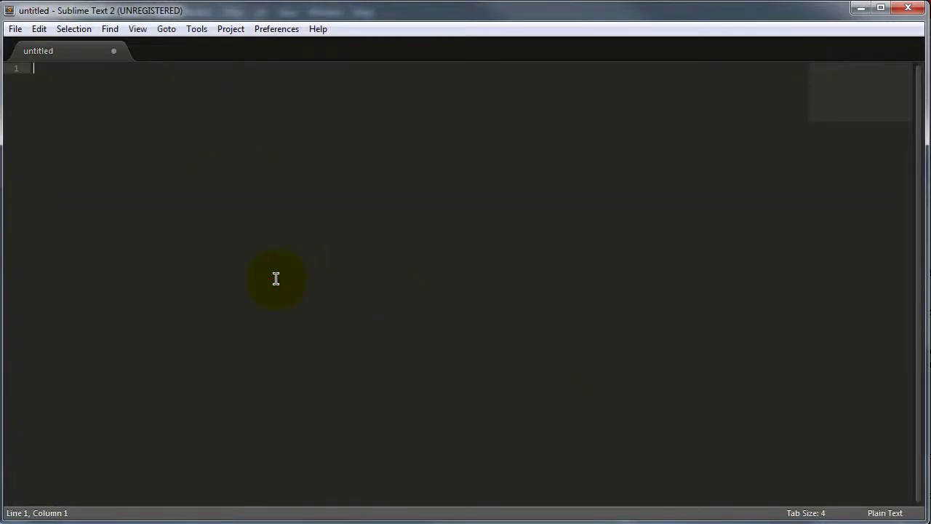
key("ctrl+v")
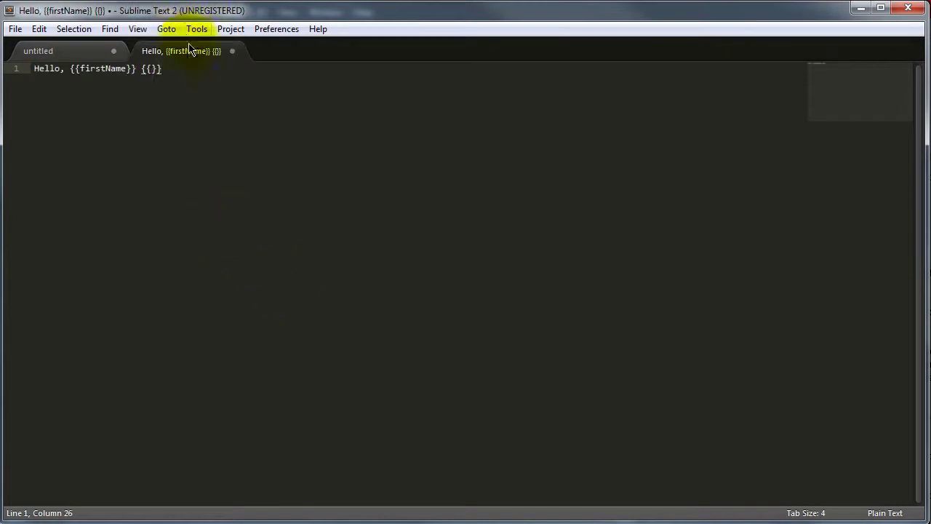
left_click(152, 69)
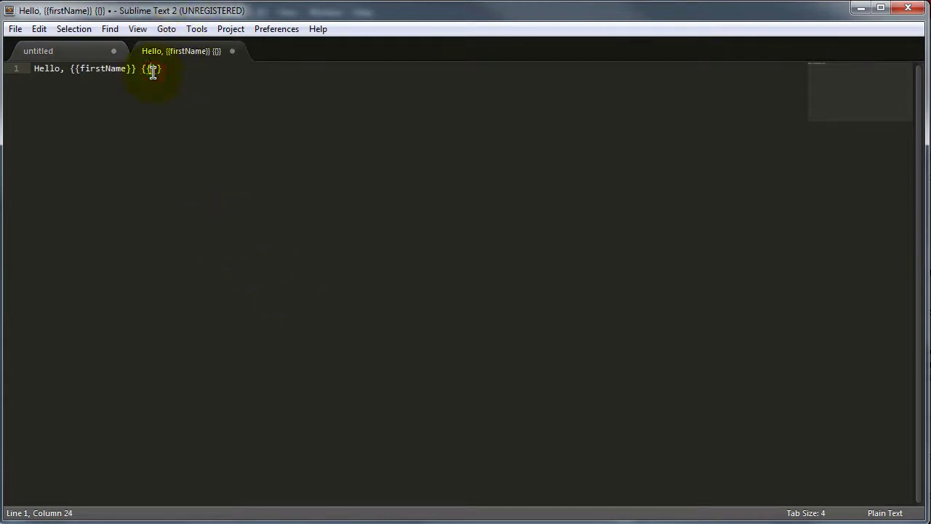
type("lastName")
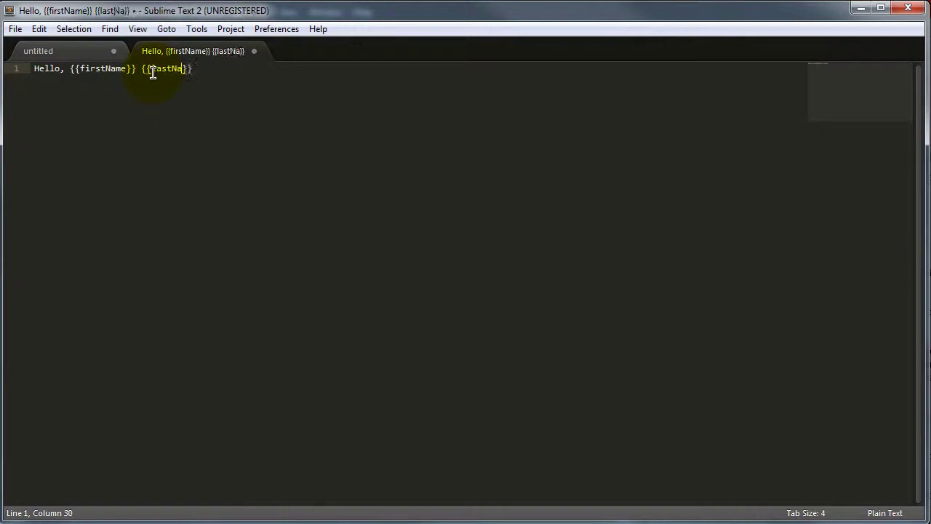
key("ctrl+a")
key("ctrl+c")
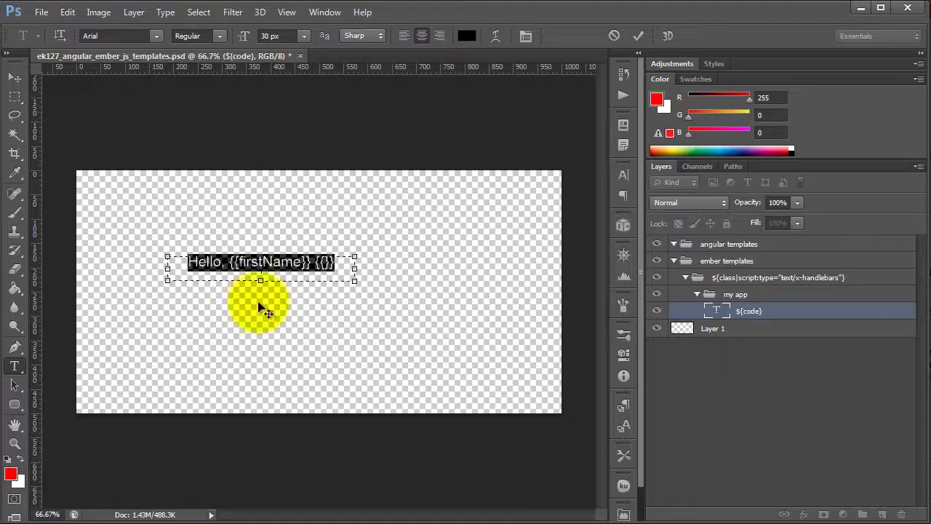
left_click(291, 262)
left_click_drag(354, 284, 371, 277)
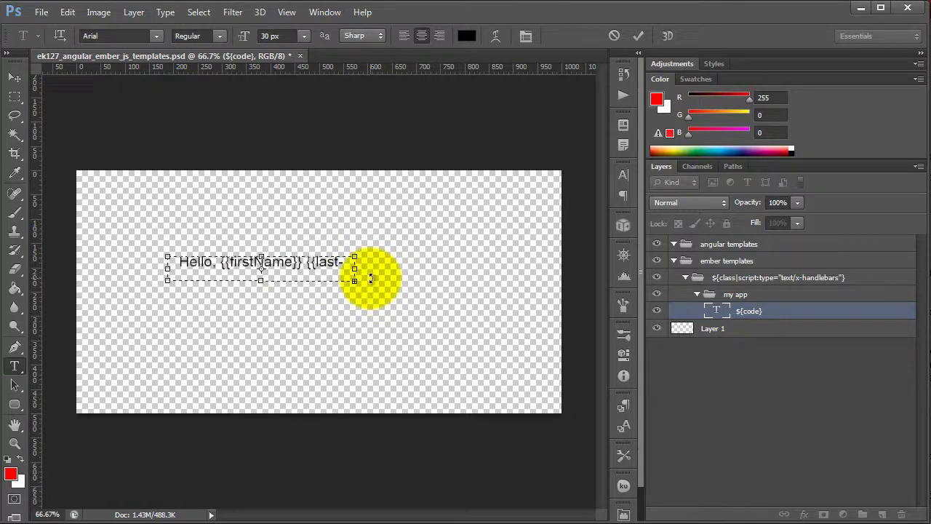
Commit the greeting text in ${code} and select the angular templates group.
left_click(777, 313)
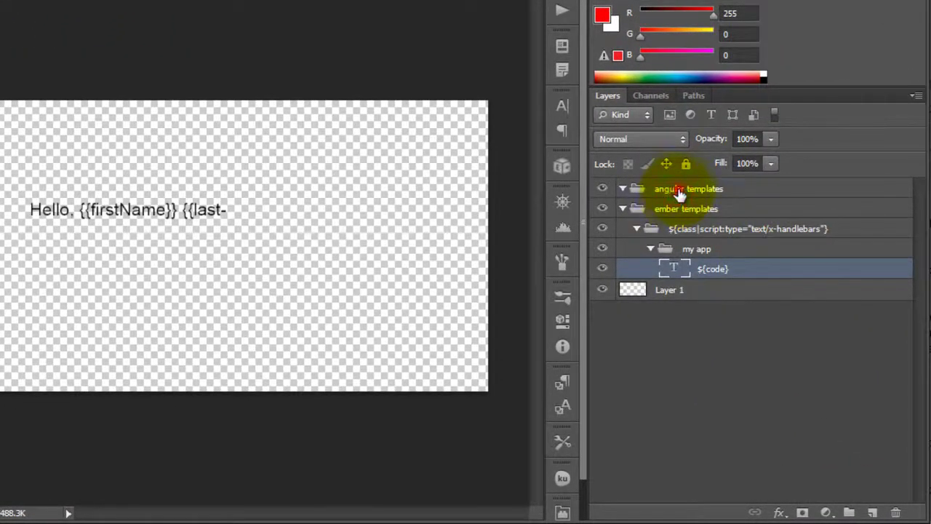
left_click(690, 198)
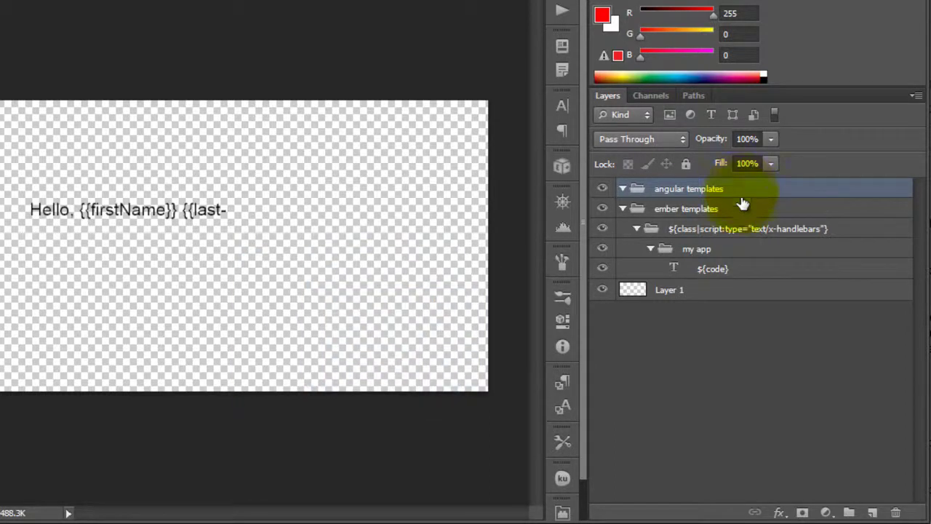
Create a group inside angular templates and name it ${class|div:ng-app="myApp" ng-controller=""}.
left_click(849, 512)
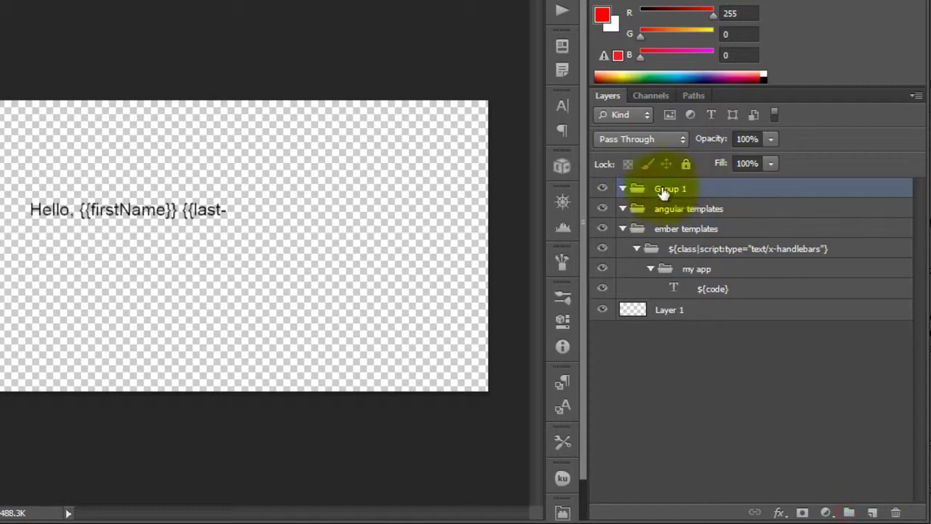
left_click_drag(669, 195, 692, 213)
double_click(692, 211)
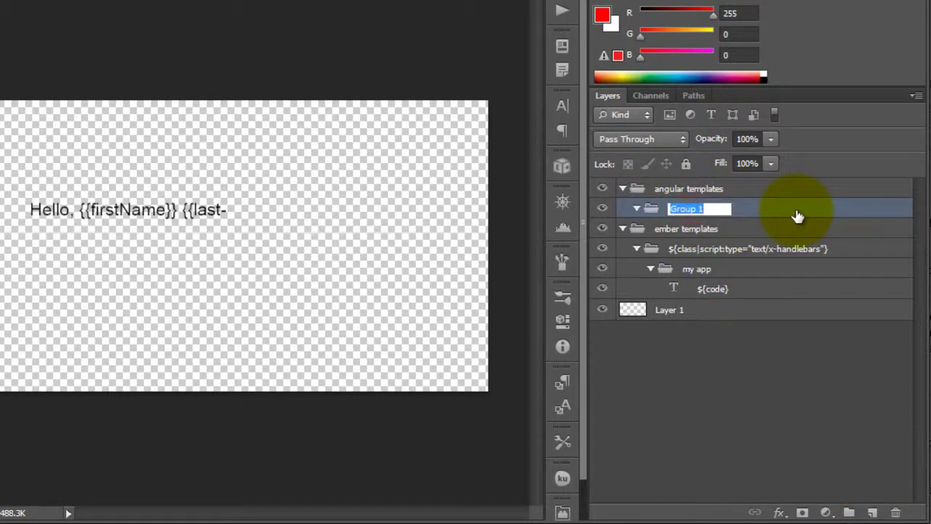
type("${class|div:")
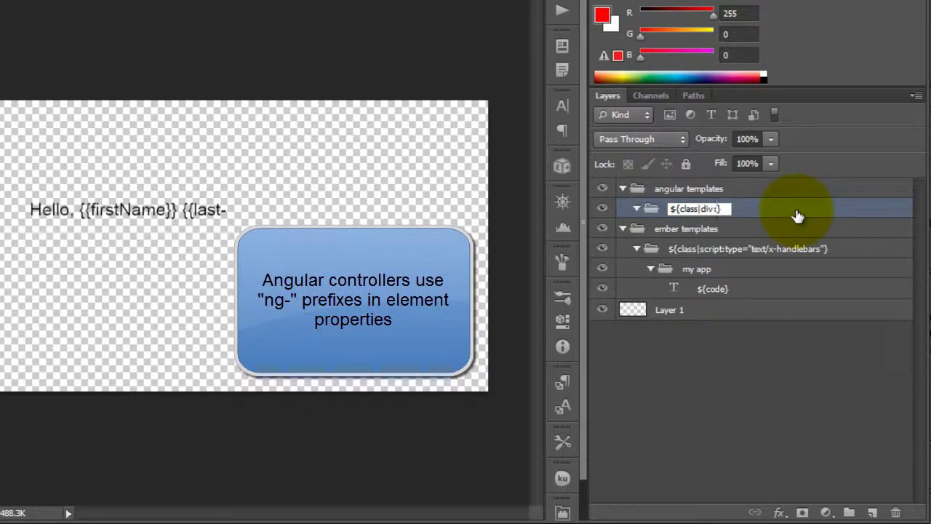
type("ng-app")
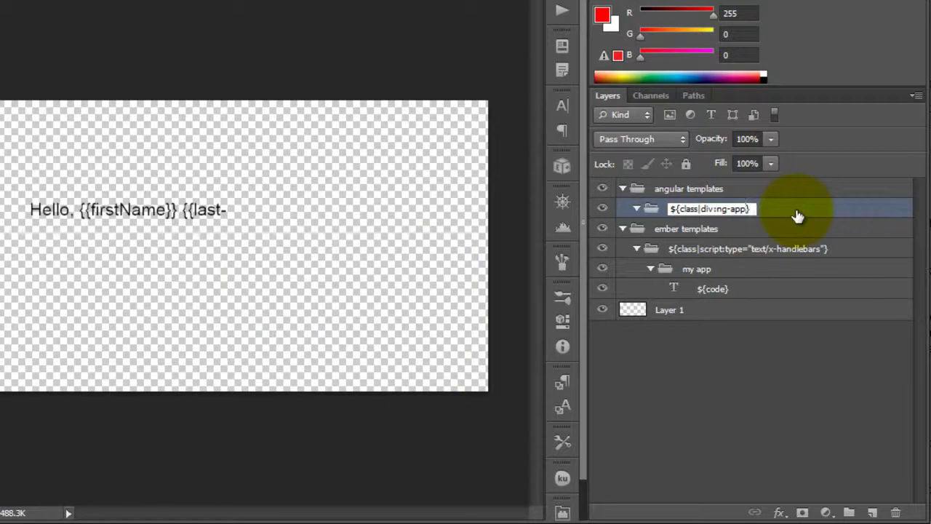
type("=\"\"")
type("myA")
type("pp")
type(" ng-contr")
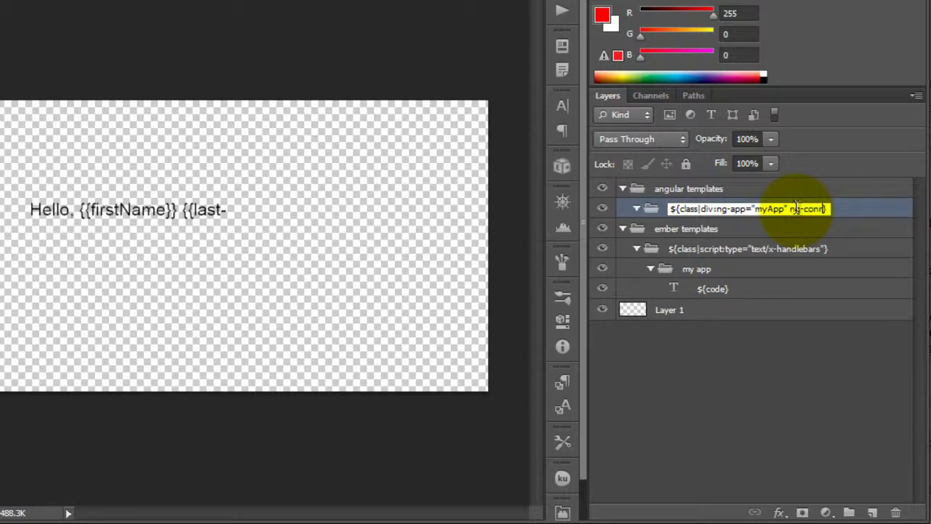
type("oller=\"")
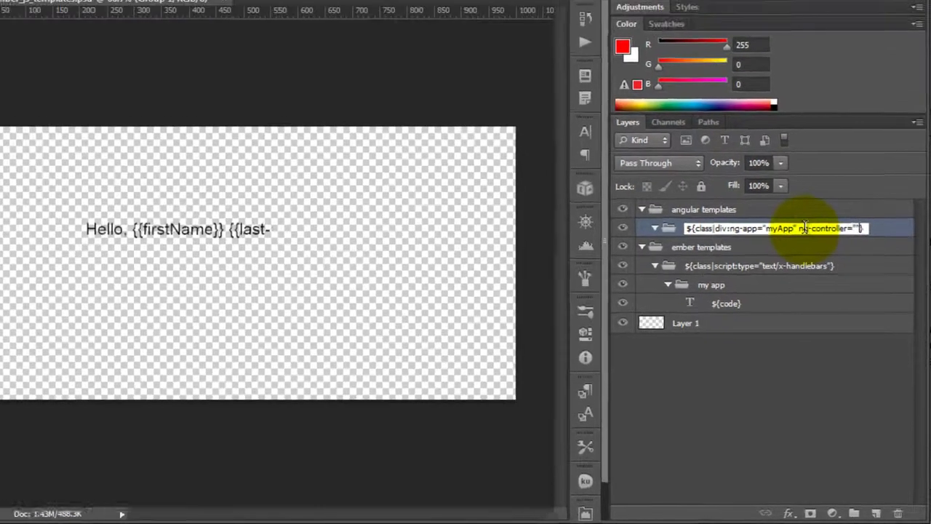
type("\"")
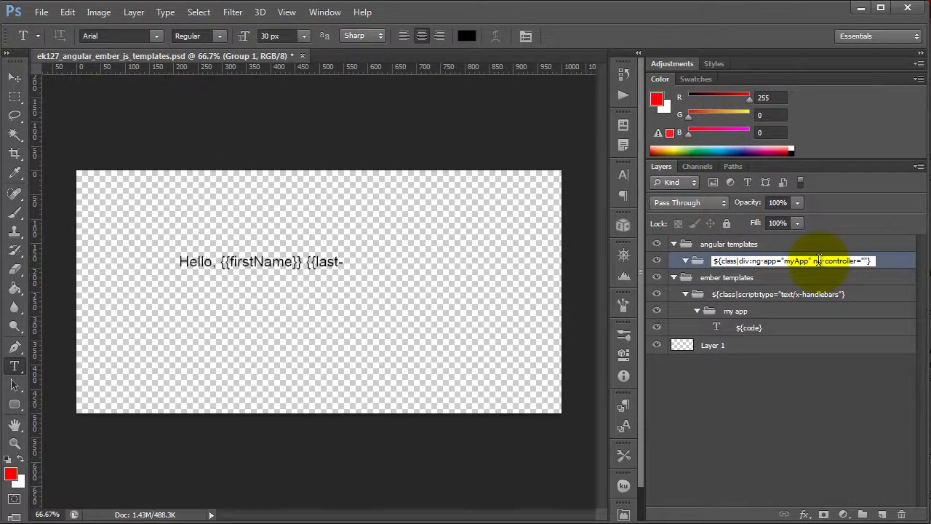
key("Left")
Fill the ng-controller attribute with personController copied from Sublime Text and confirm the name.
left_click(623, 515)
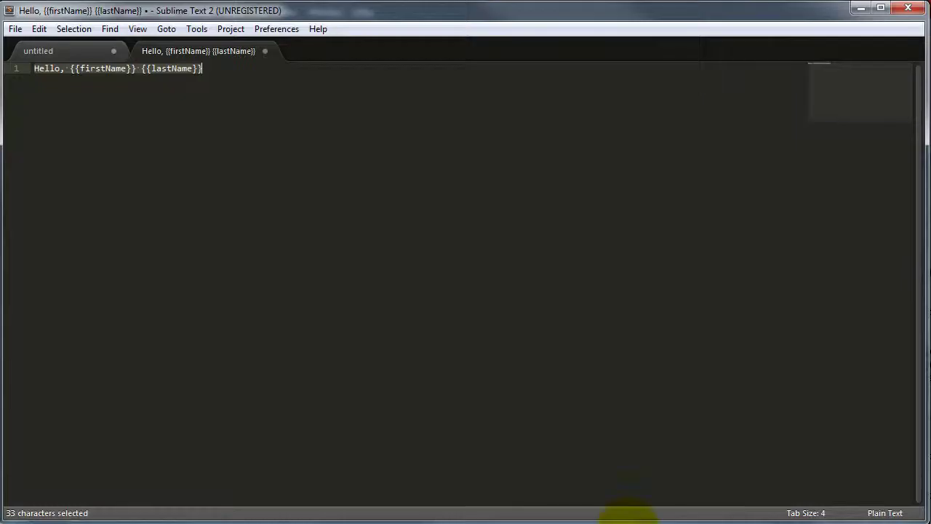
left_click(83, 52)
double_click(130, 79)
key("ctrl+c")
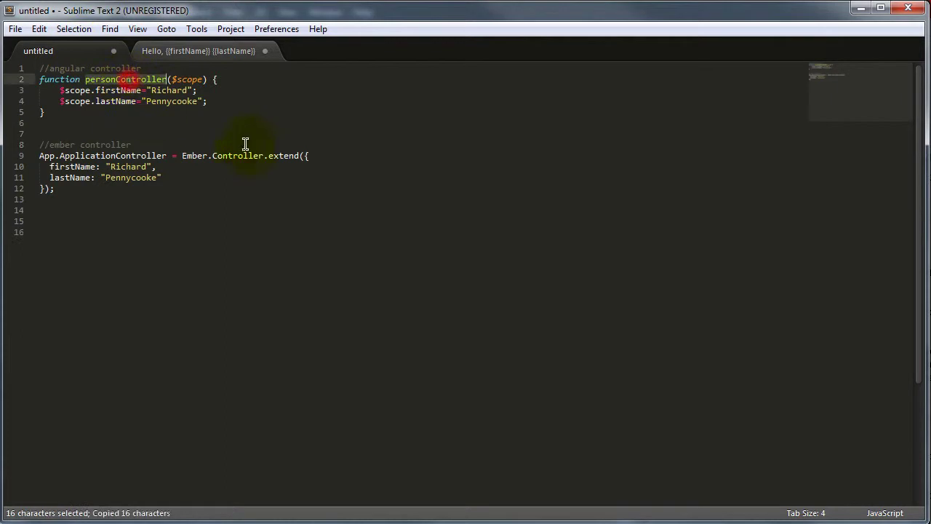
key("alt+Tab")
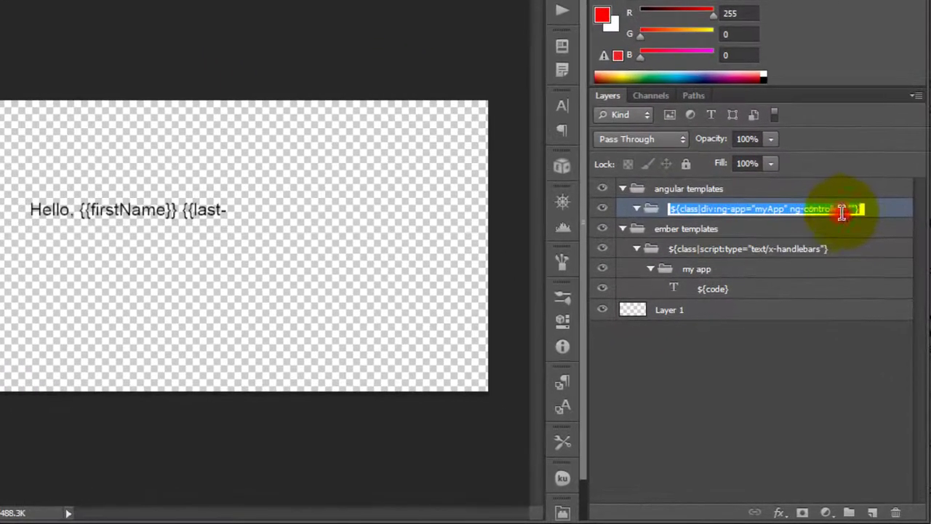
left_click(889, 264)
key("ctrl+v")
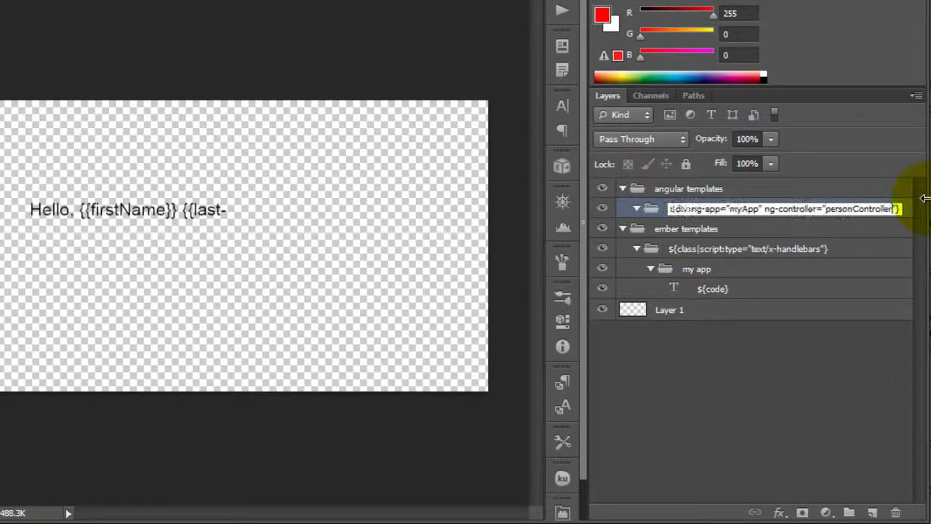
key("Return")
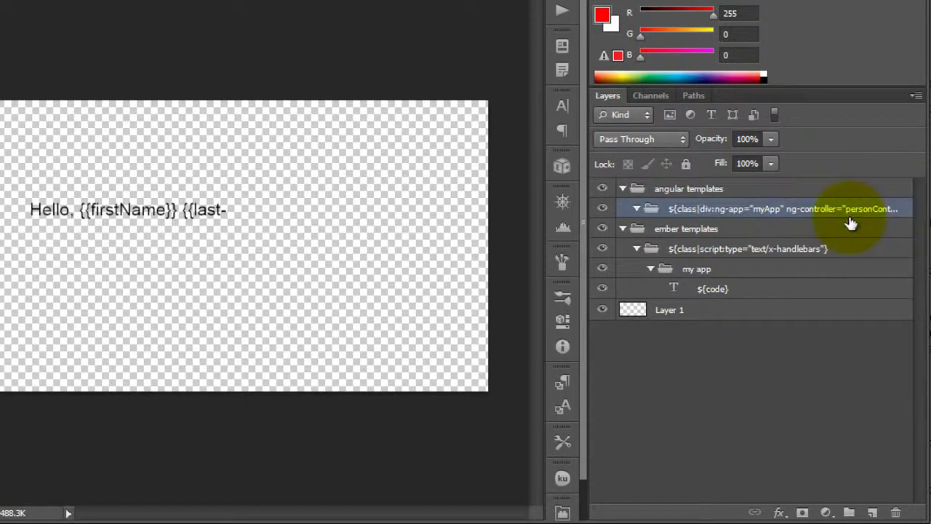
double_click(797, 209)
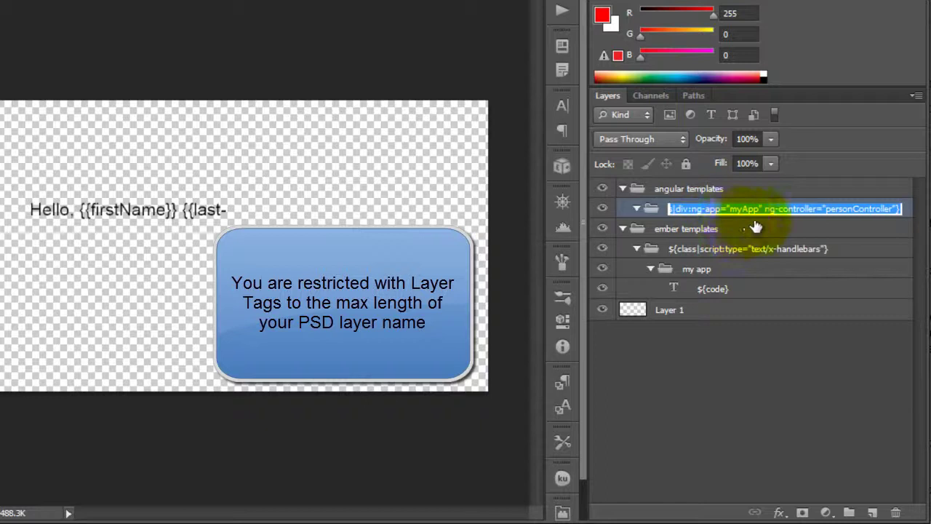
key("Return")
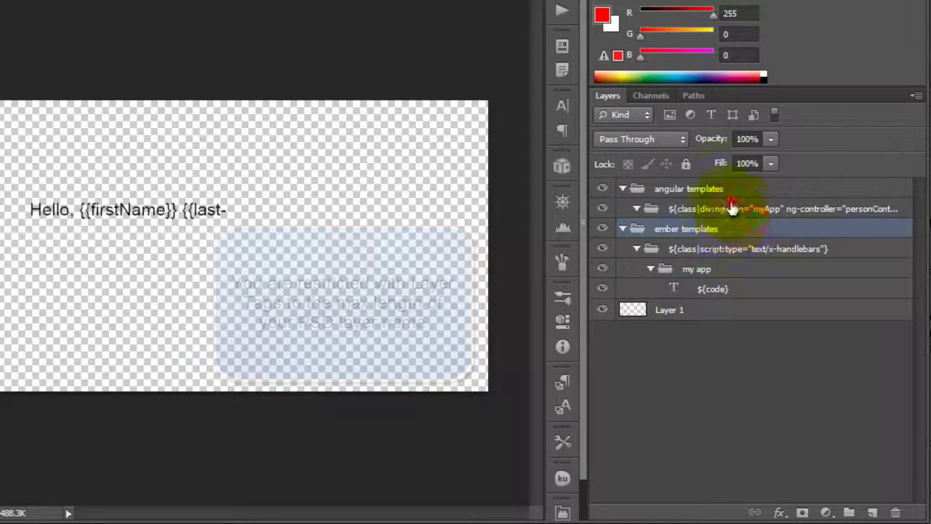
Create a group named my app inside the angular div controller group.
left_click(848, 513)
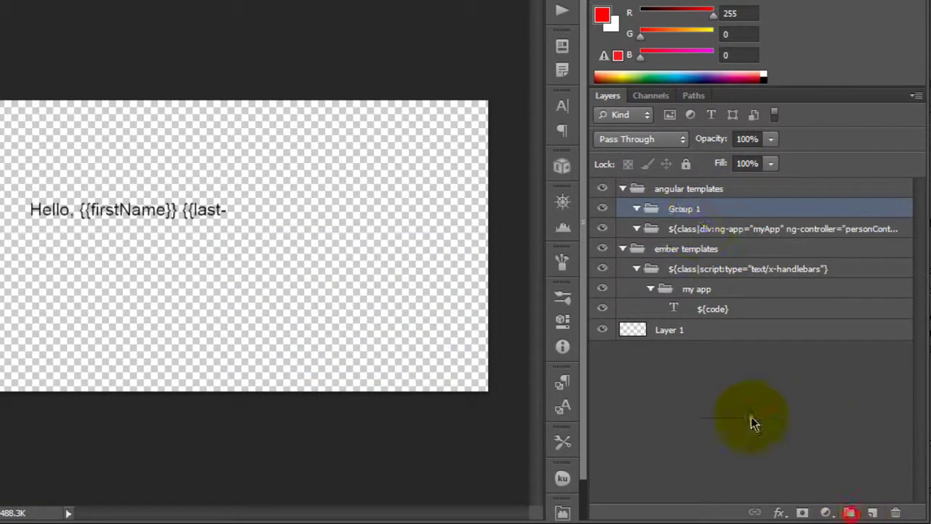
left_click_drag(688, 209, 709, 233)
double_click(695, 229)
type("my app")
key("Return")
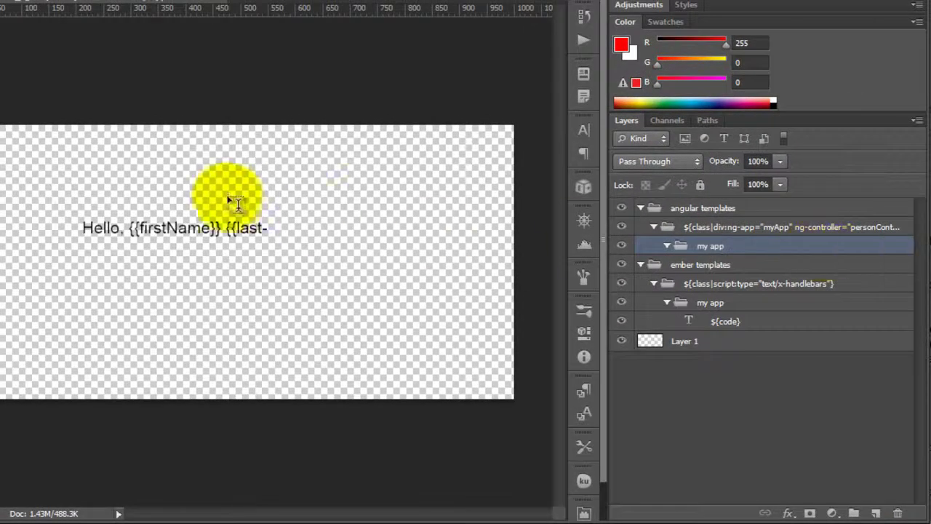
Move the ember greeting text to the lower left of the canvas and select angular my app.
left_click_drag(187, 228, 136, 320)
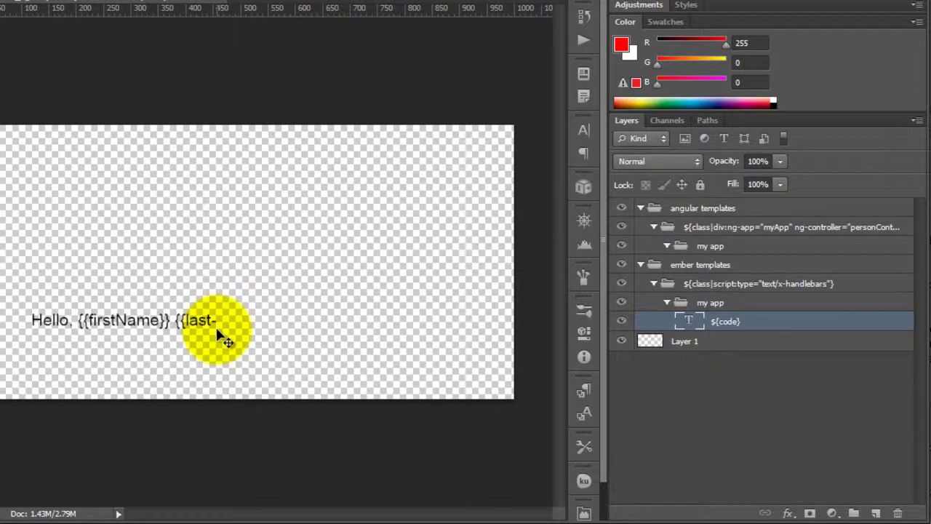
left_click(87, 236)
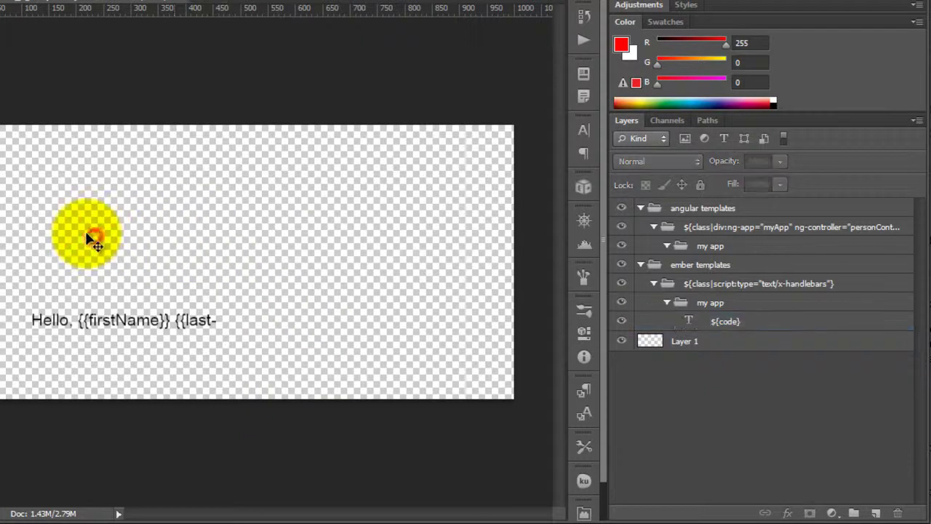
left_click(690, 248)
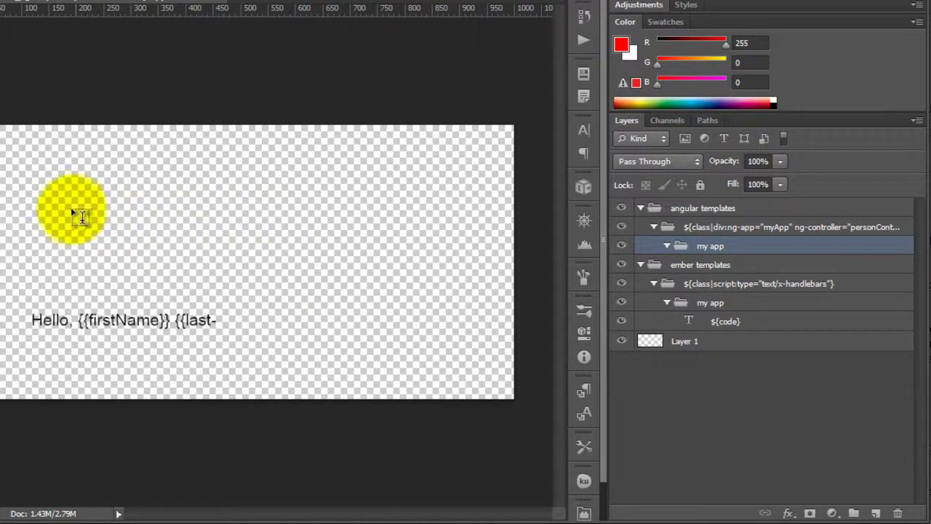
Draw a text box at the canvas upper left and name its layer ${code}.
left_click_drag(31, 211, 245, 239)
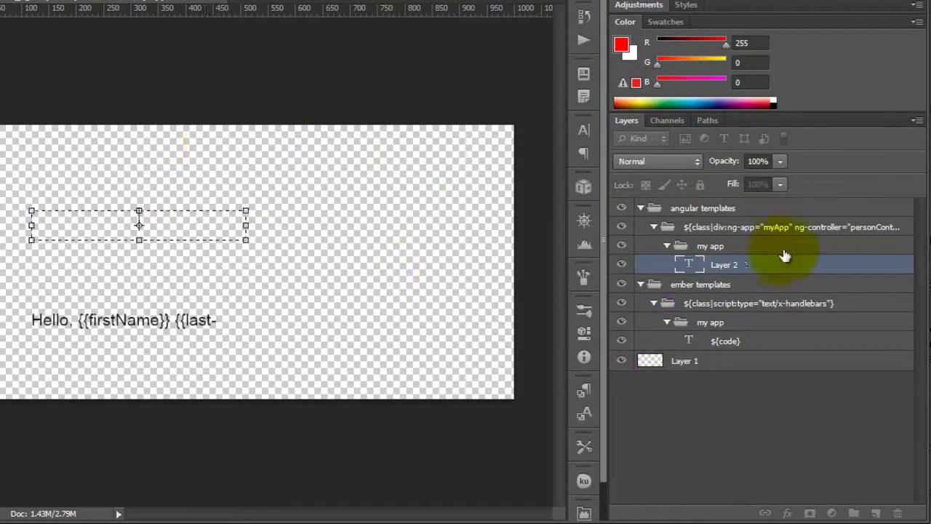
double_click(721, 264)
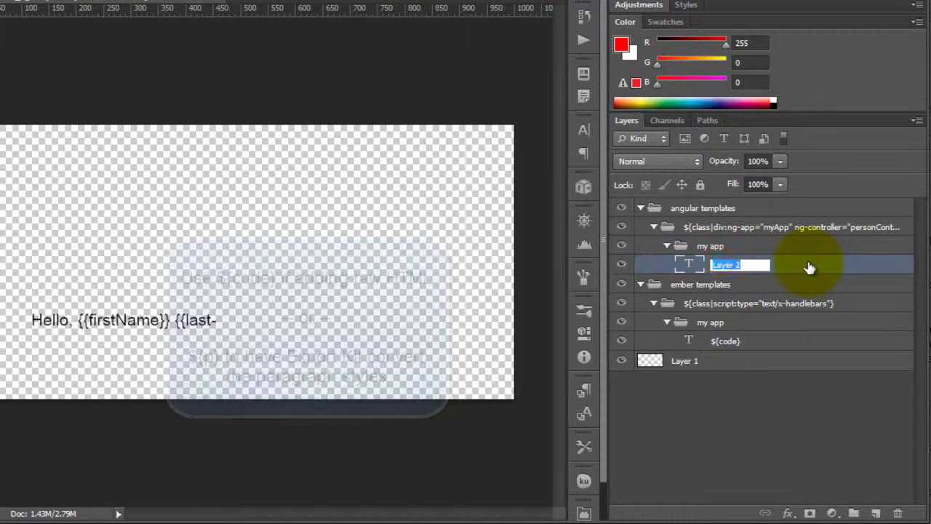
type("${code")
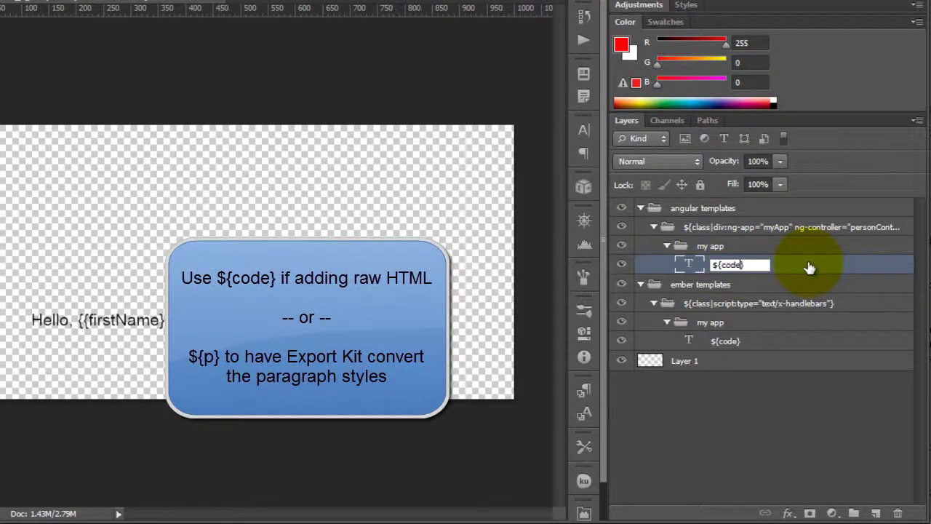
key("Return")
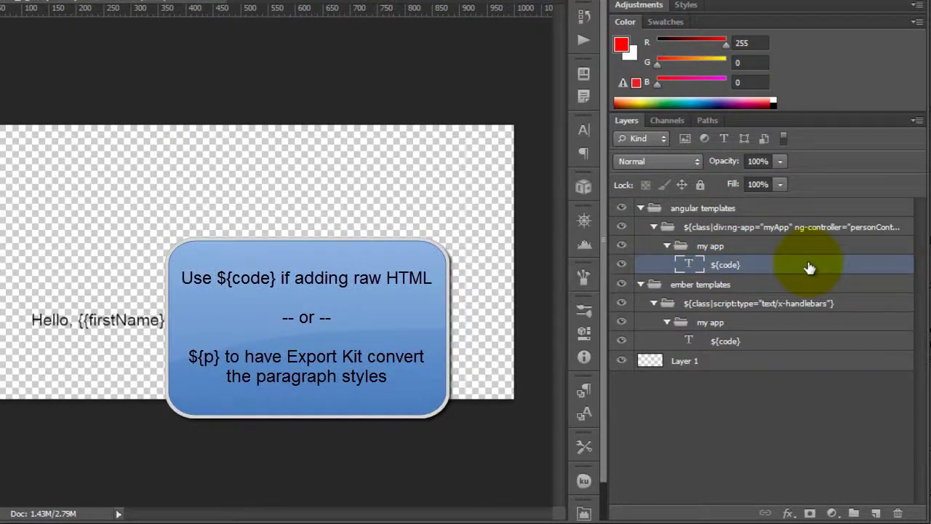
Type "Hello, {{firstName}} {{lastName}}" into the ${code} layer and commit it.
double_click(689, 265)
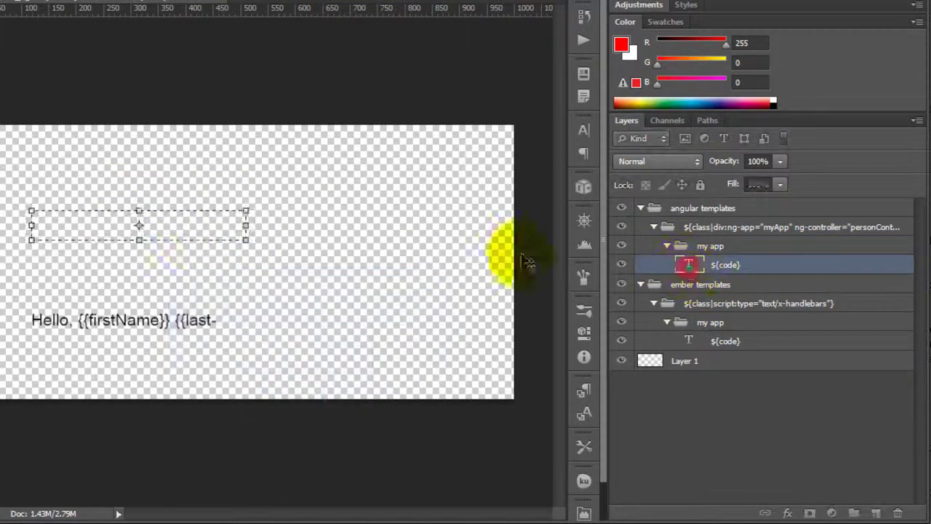
left_click(185, 228)
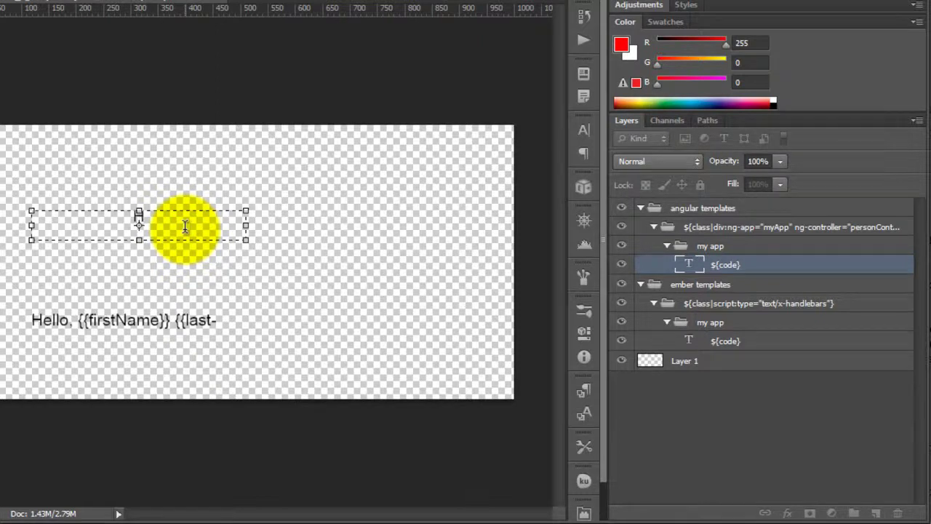
type("Hello, ")
type("{{}}")
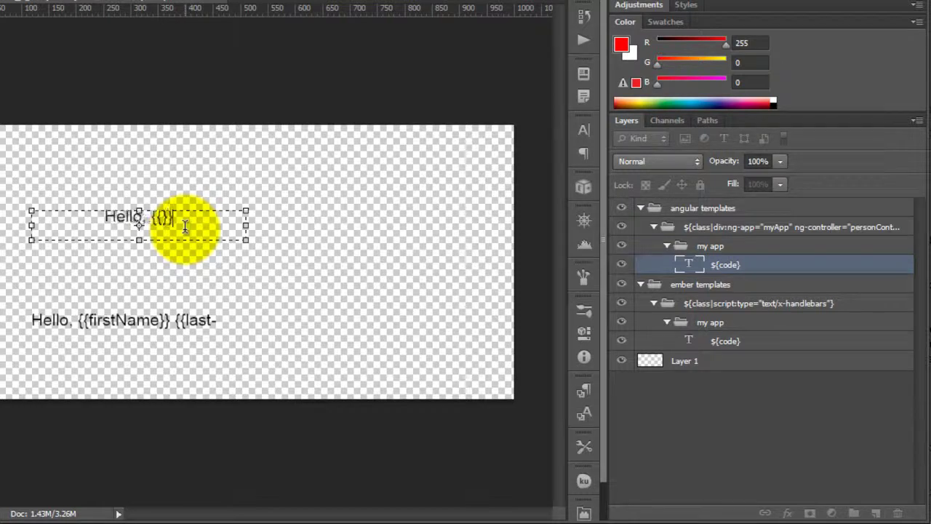
type("firstName")
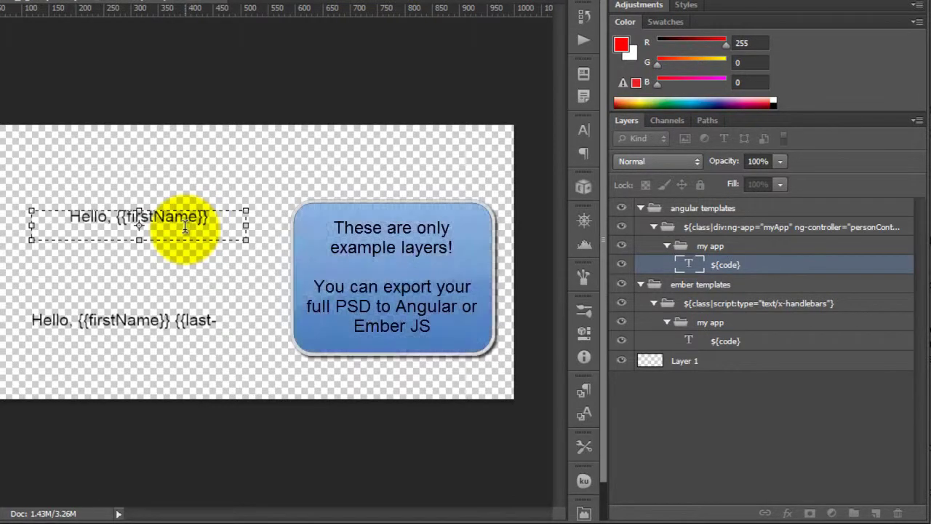
type(" {{}}")
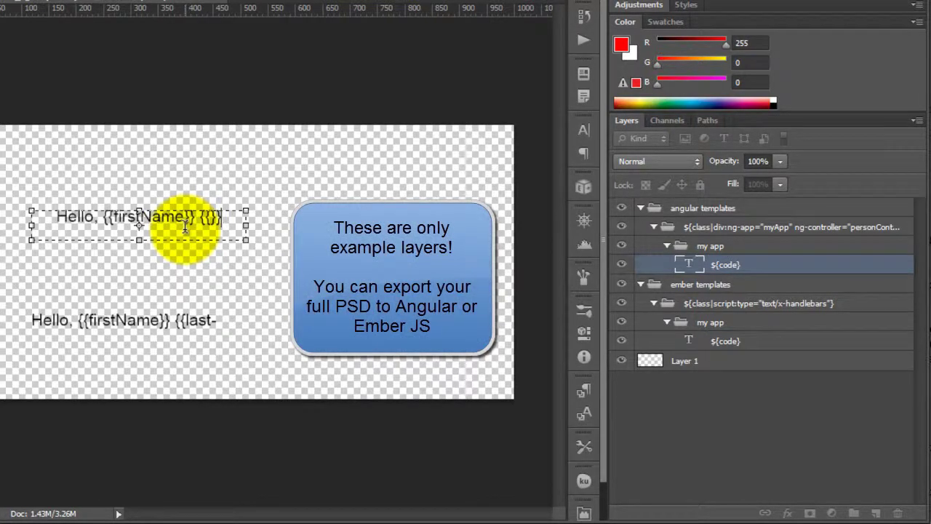
type("lastName")
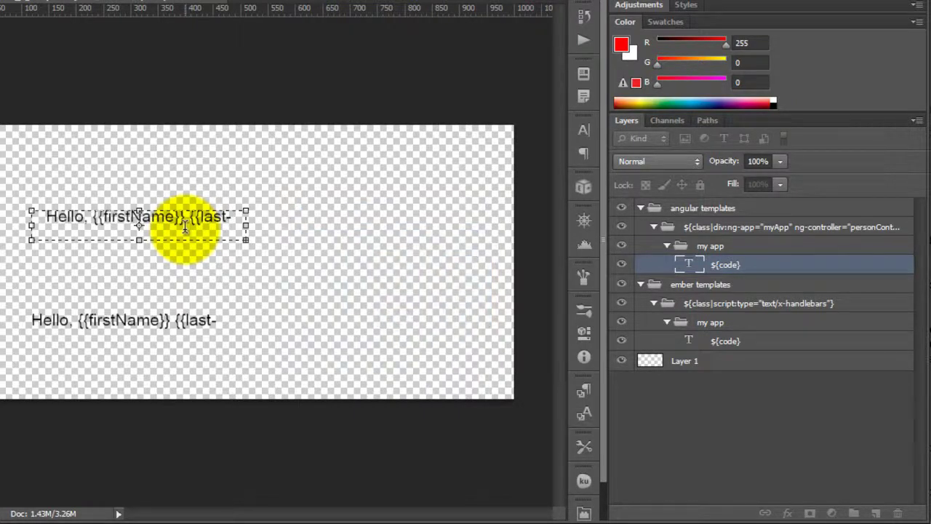
key("ctrl+Return")
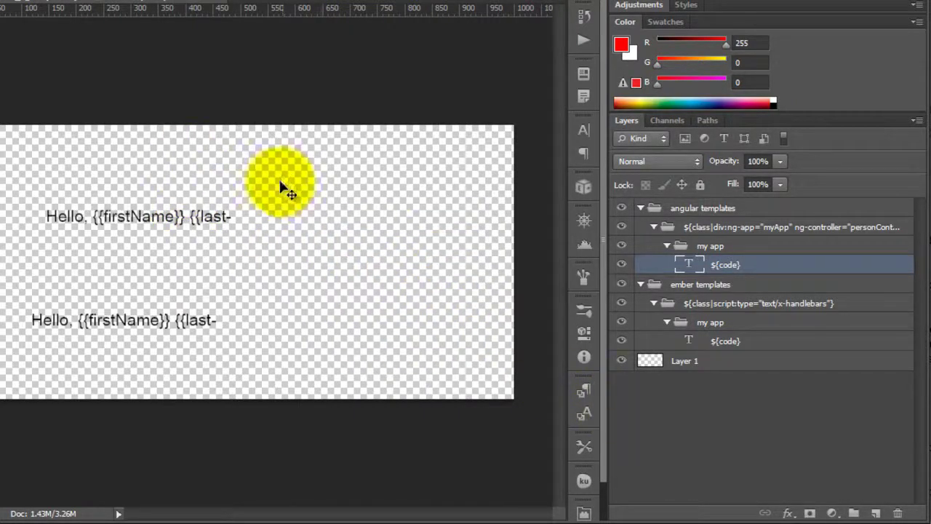
In Export Kit, continue the trial and set HTML5 export with Customize and Relative Positions enabled.
left_click(584, 190)
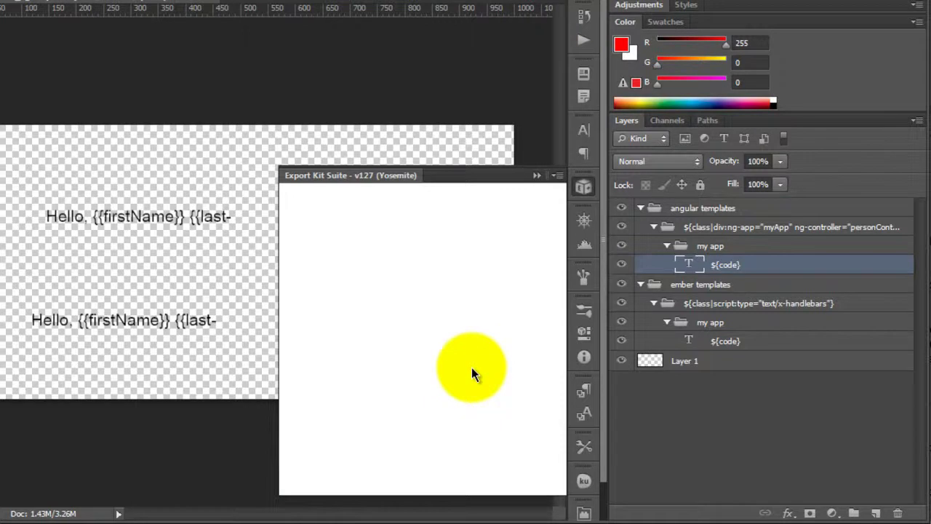
left_click(456, 481)
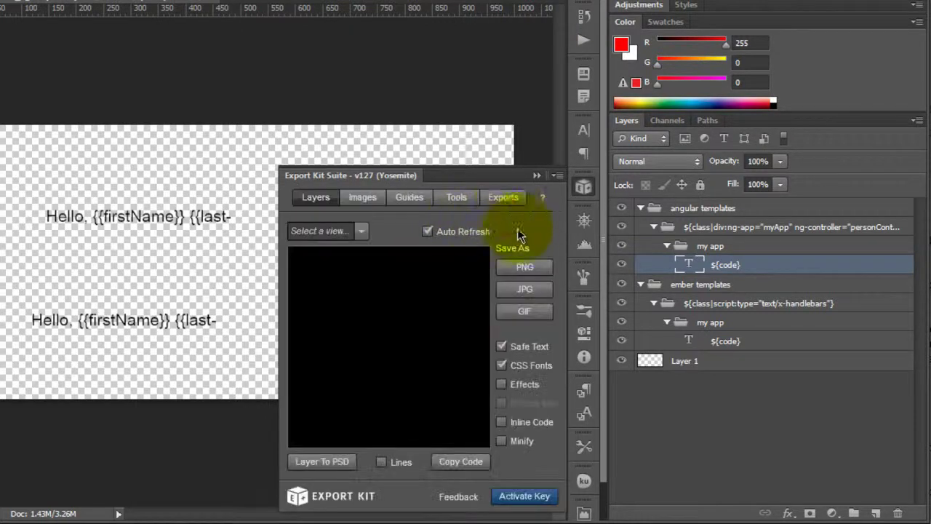
left_click(500, 194)
left_click(389, 121)
left_click(320, 152)
left_click(320, 211)
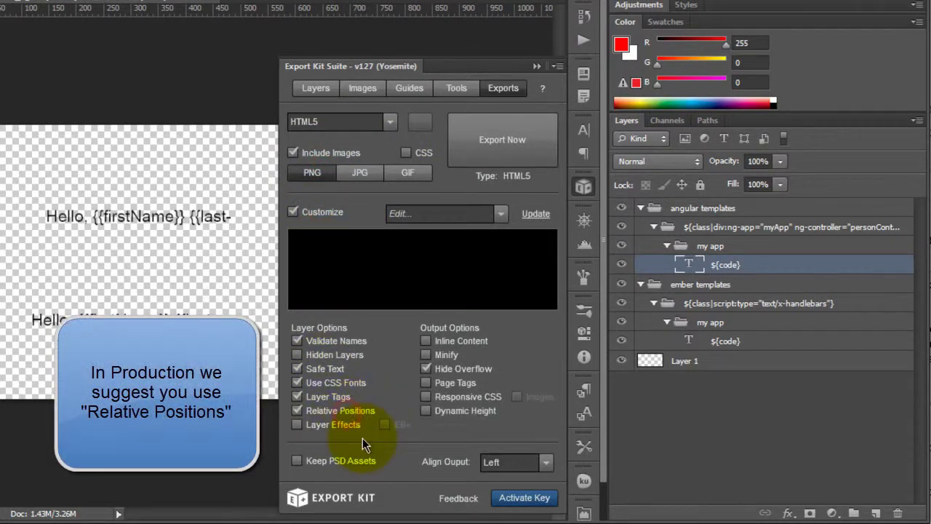
left_click(350, 412)
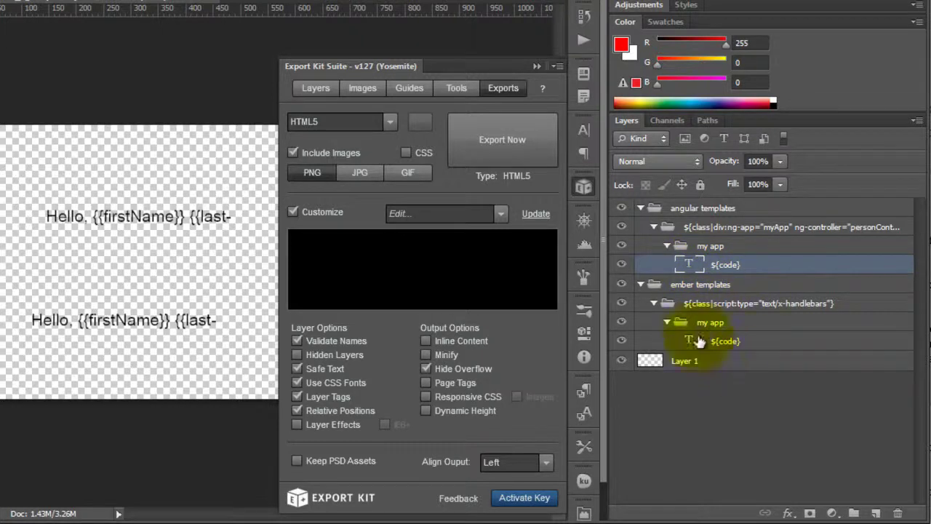
Select the my app group under angular templates and run the HTML5 export.
left_click(706, 246)
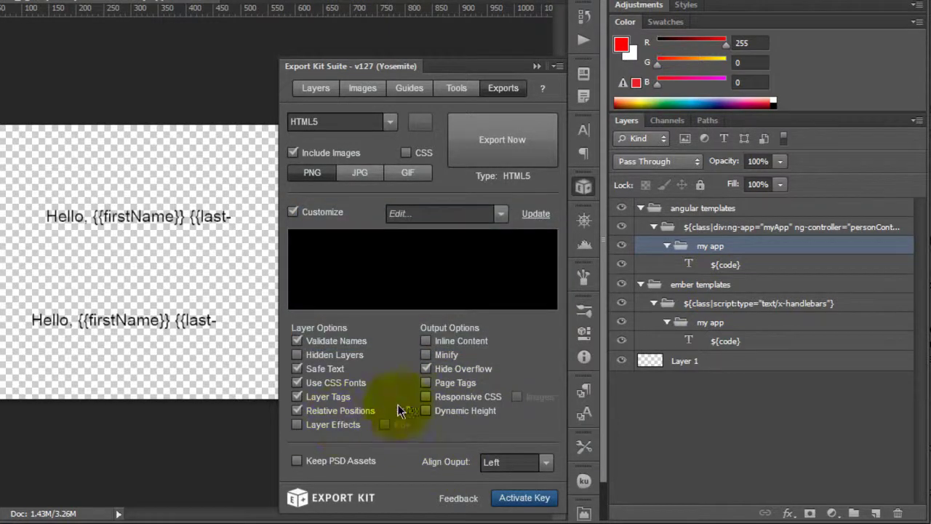
left_click(508, 138)
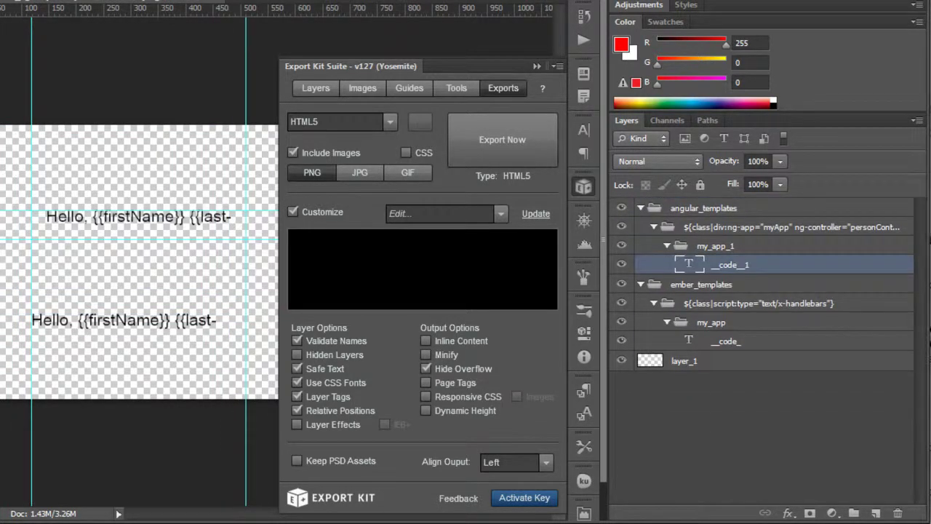
left_click(809, 437)
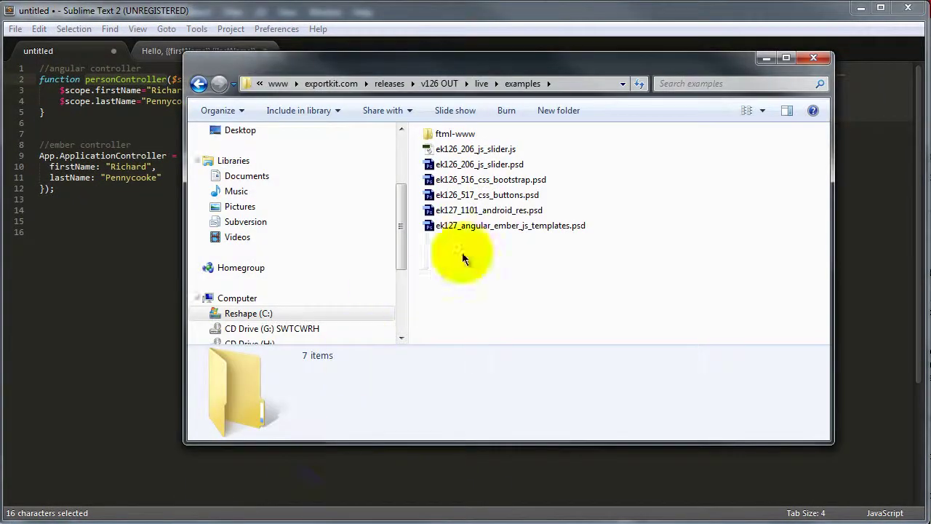
Go into ftml-www/html5 and drag ek127_angular_ember_js_templates.html toward Sublime Text.
double_click(459, 139)
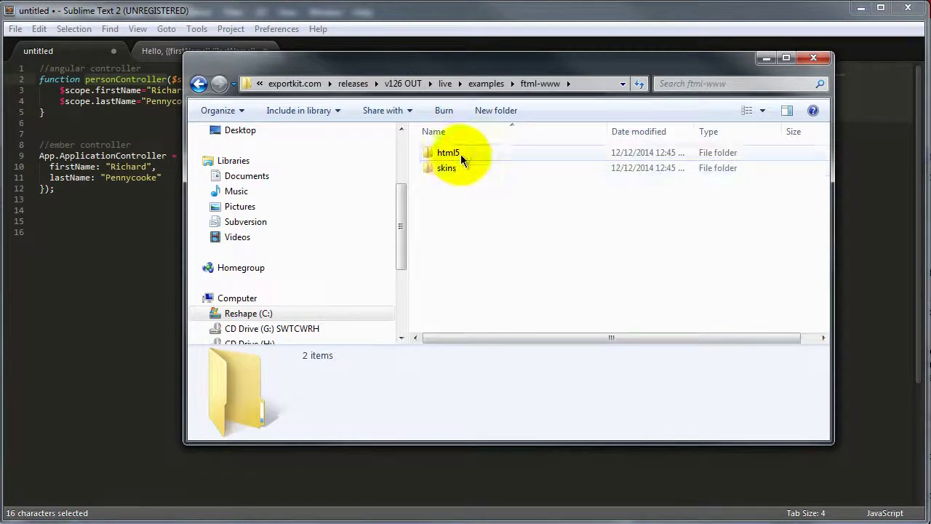
double_click(460, 153)
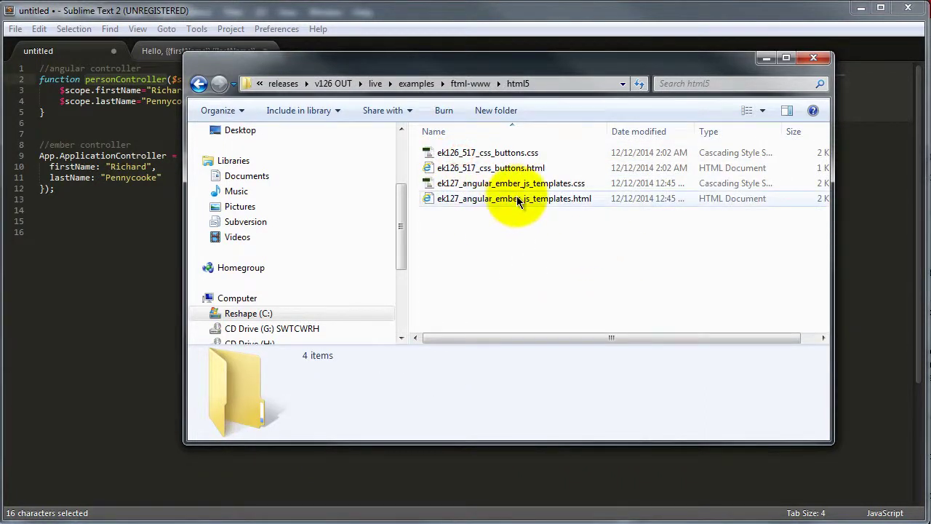
left_click(516, 197)
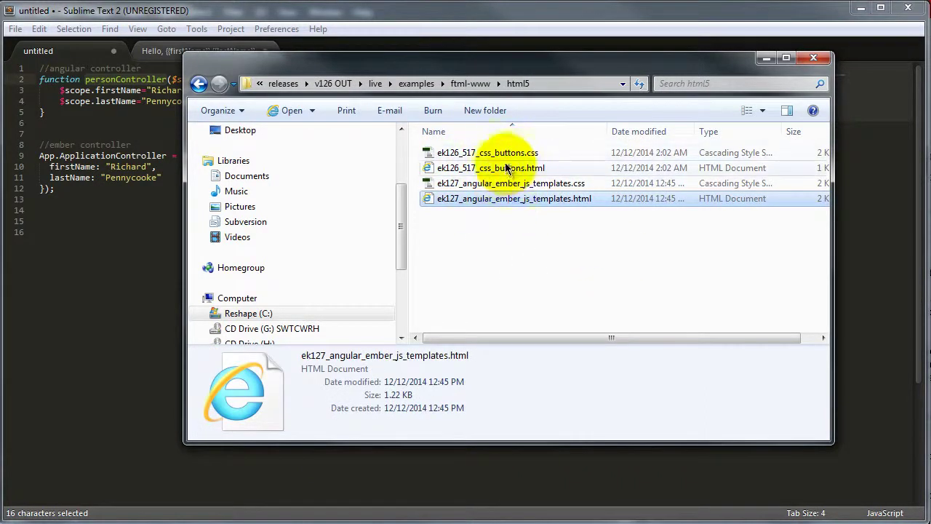
left_click_drag(497, 196, 123, 277)
Open the exported HTML in Sublime Text and highlight the ember_templates and angular_templates div lines.
left_click(90, 287)
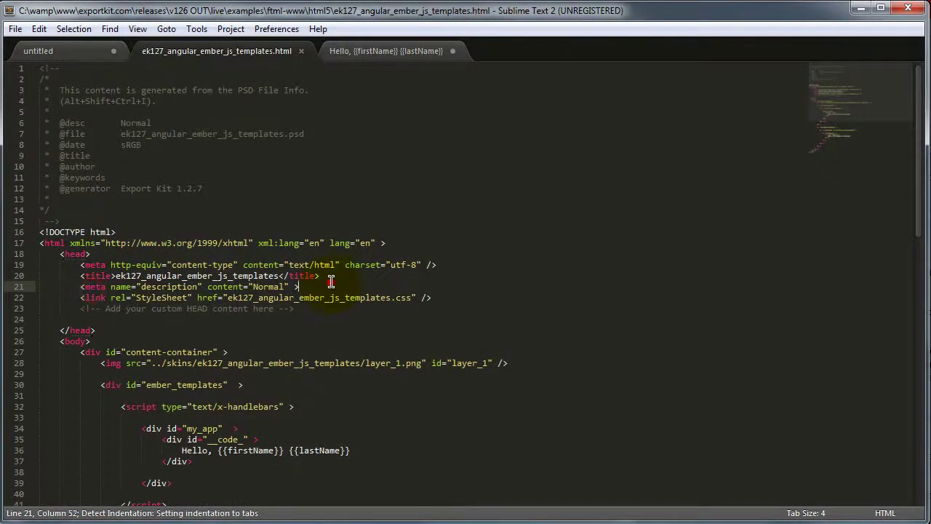
scroll(478, 305, "down", 6)
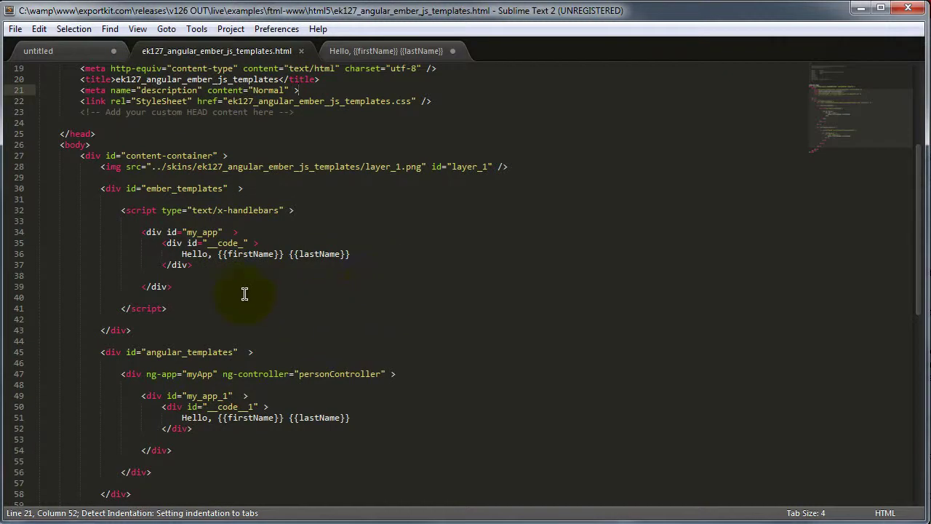
scroll(236, 292, "down", 2)
left_click_drag(95, 122, 260, 123)
left_click_drag(95, 286, 262, 293)
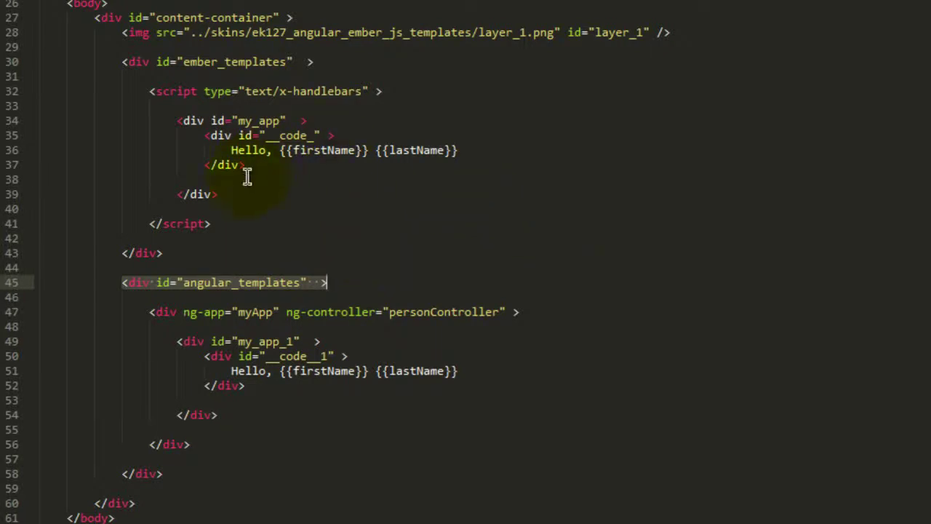
Inspect the handlebars script block and the ember greeting on line 36.
left_click_drag(219, 224, 125, 91)
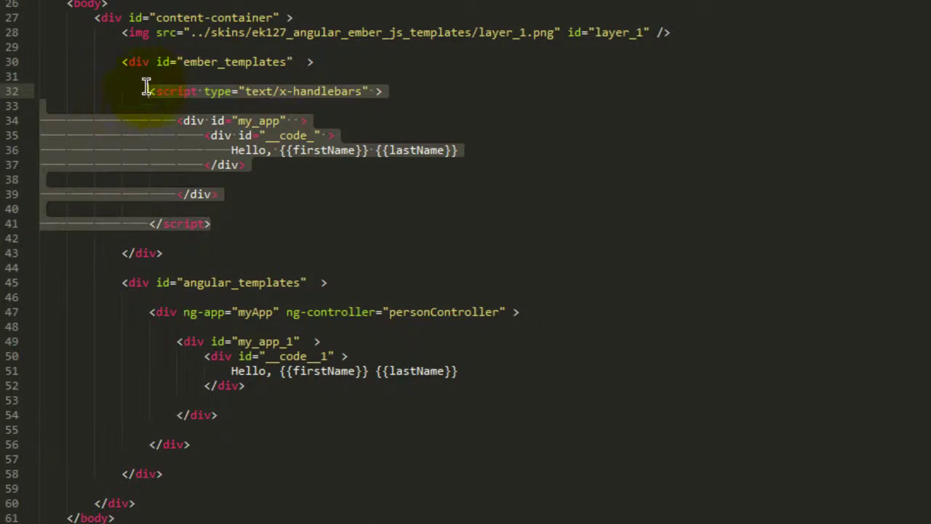
left_click(259, 107)
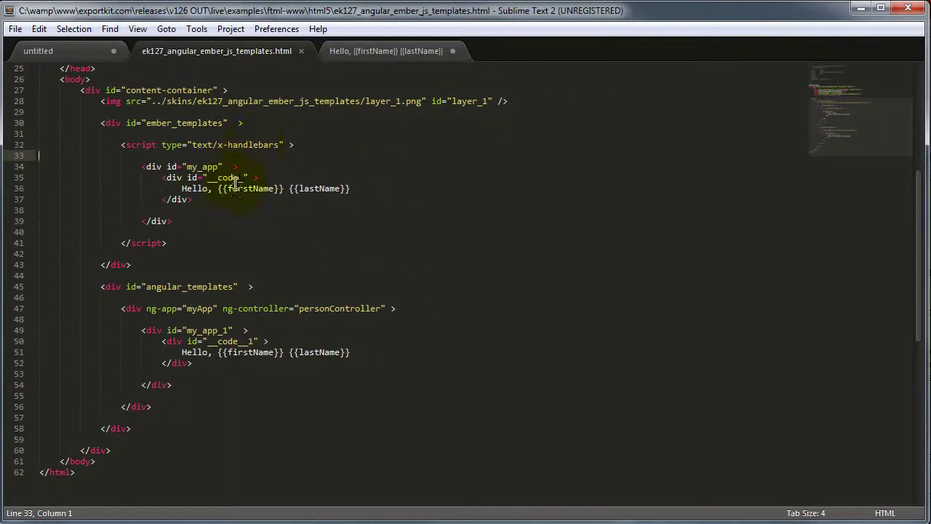
left_click_drag(163, 189, 363, 185)
left_click(373, 197)
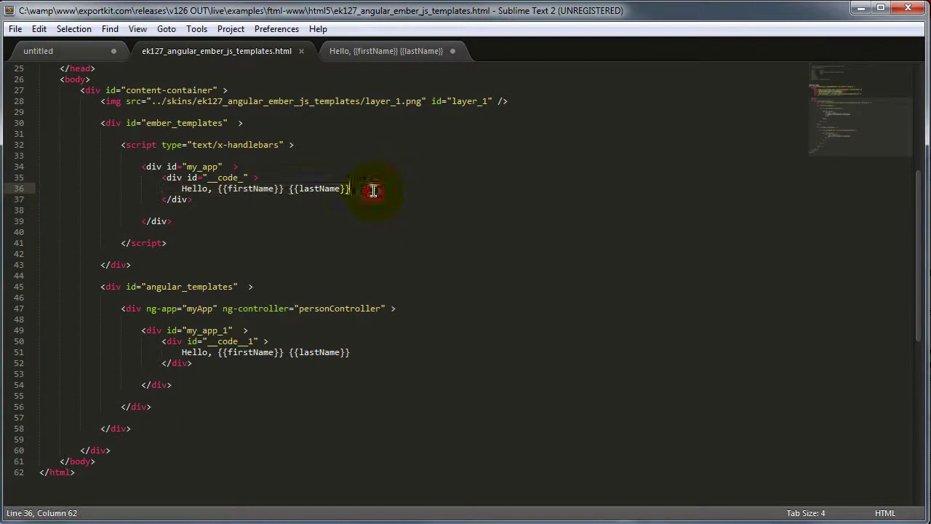
left_click(64, 51)
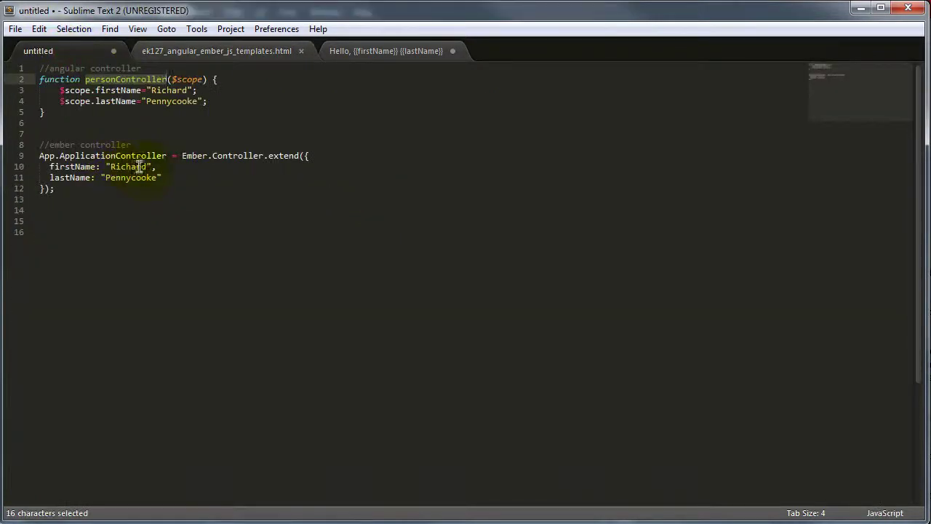
left_click(245, 52)
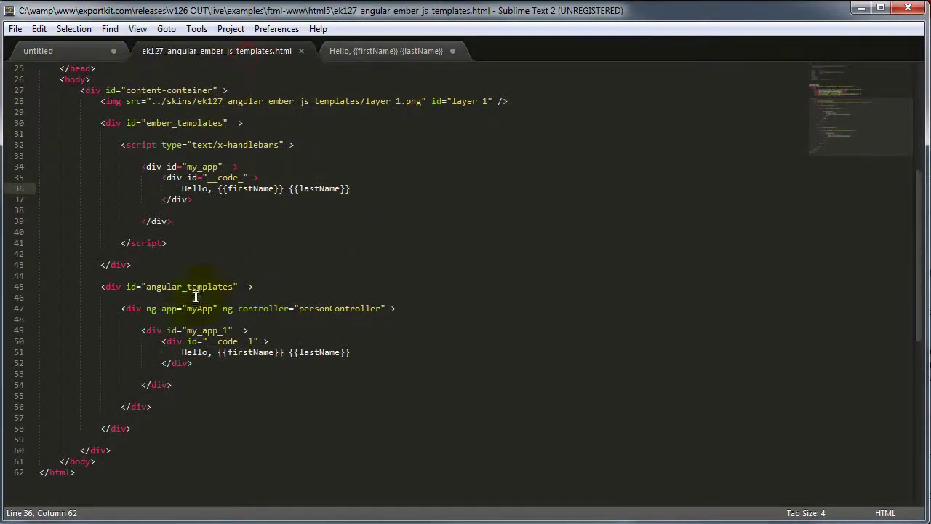
left_click_drag(146, 286, 231, 288)
left_click(231, 308)
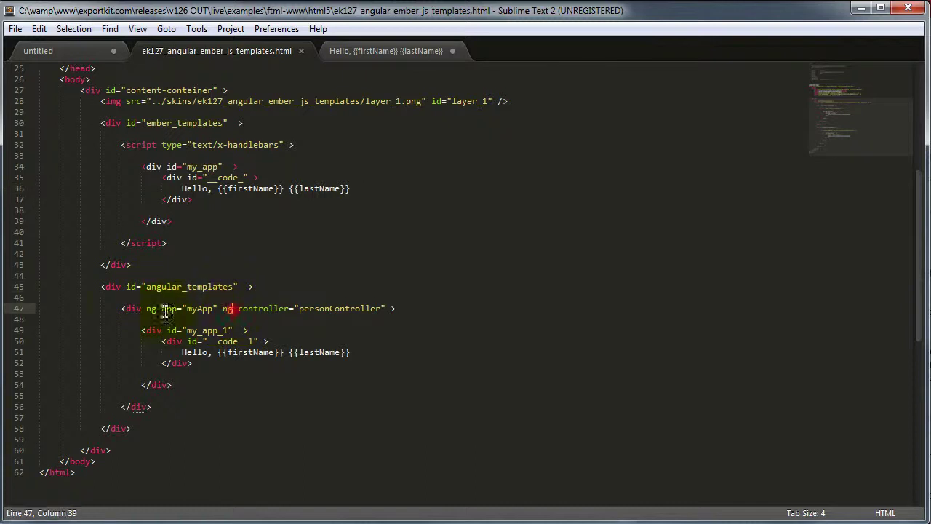
left_click_drag(116, 308, 426, 304)
left_click(420, 331)
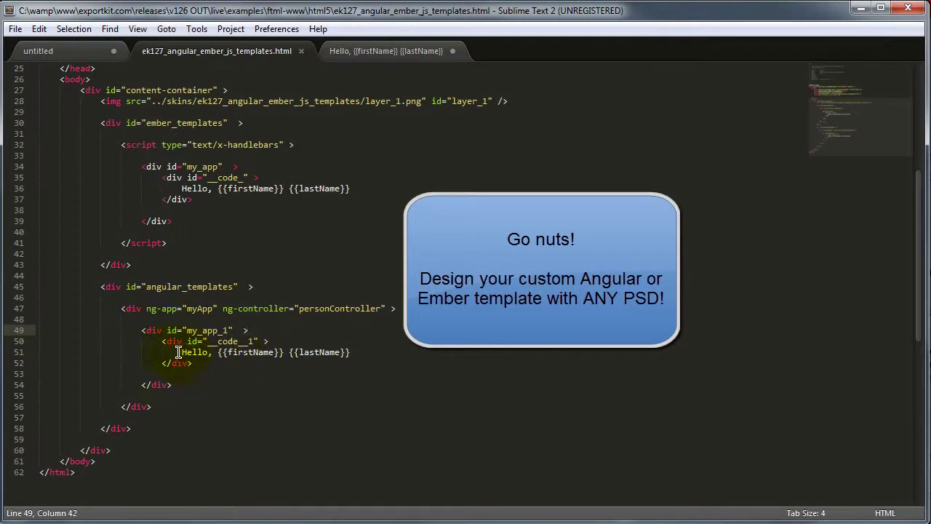
left_click_drag(181, 352, 350, 352)
left_click(269, 359)
double_click(244, 353)
double_click(316, 354)
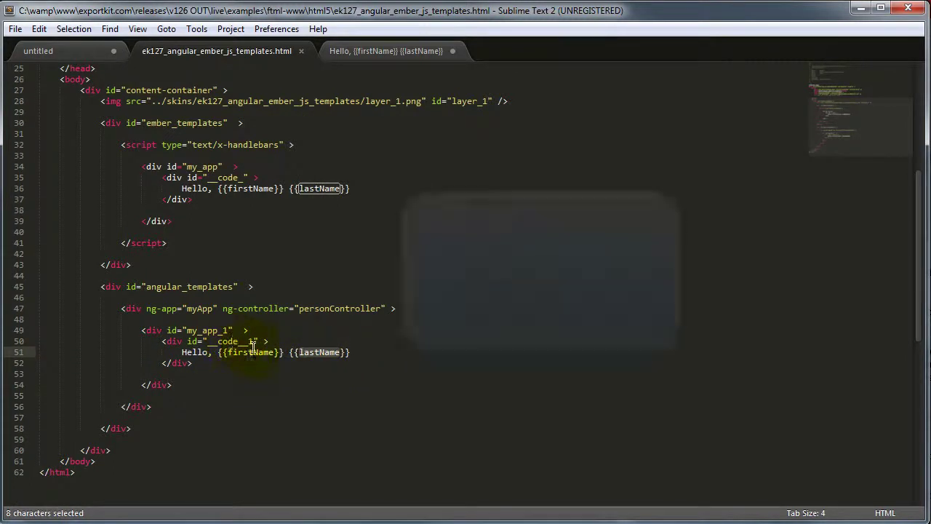
double_click(227, 353)
double_click(323, 355)
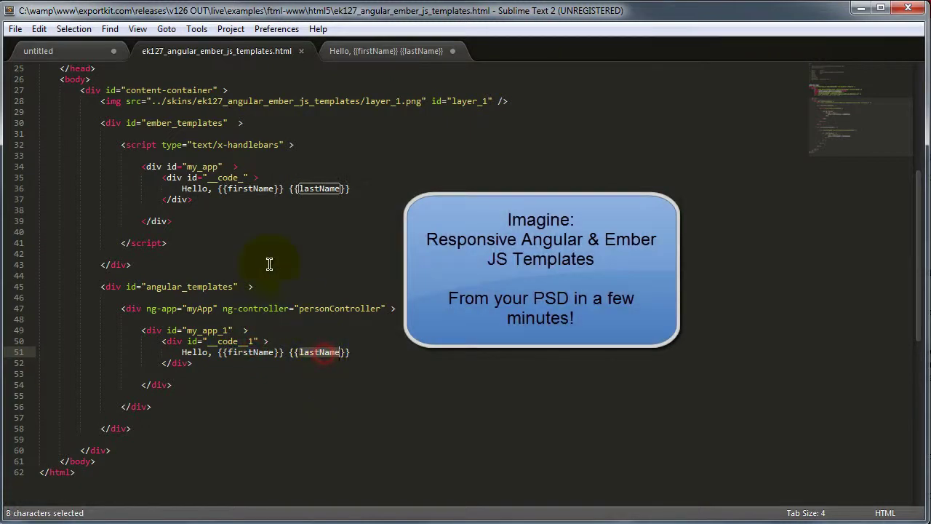